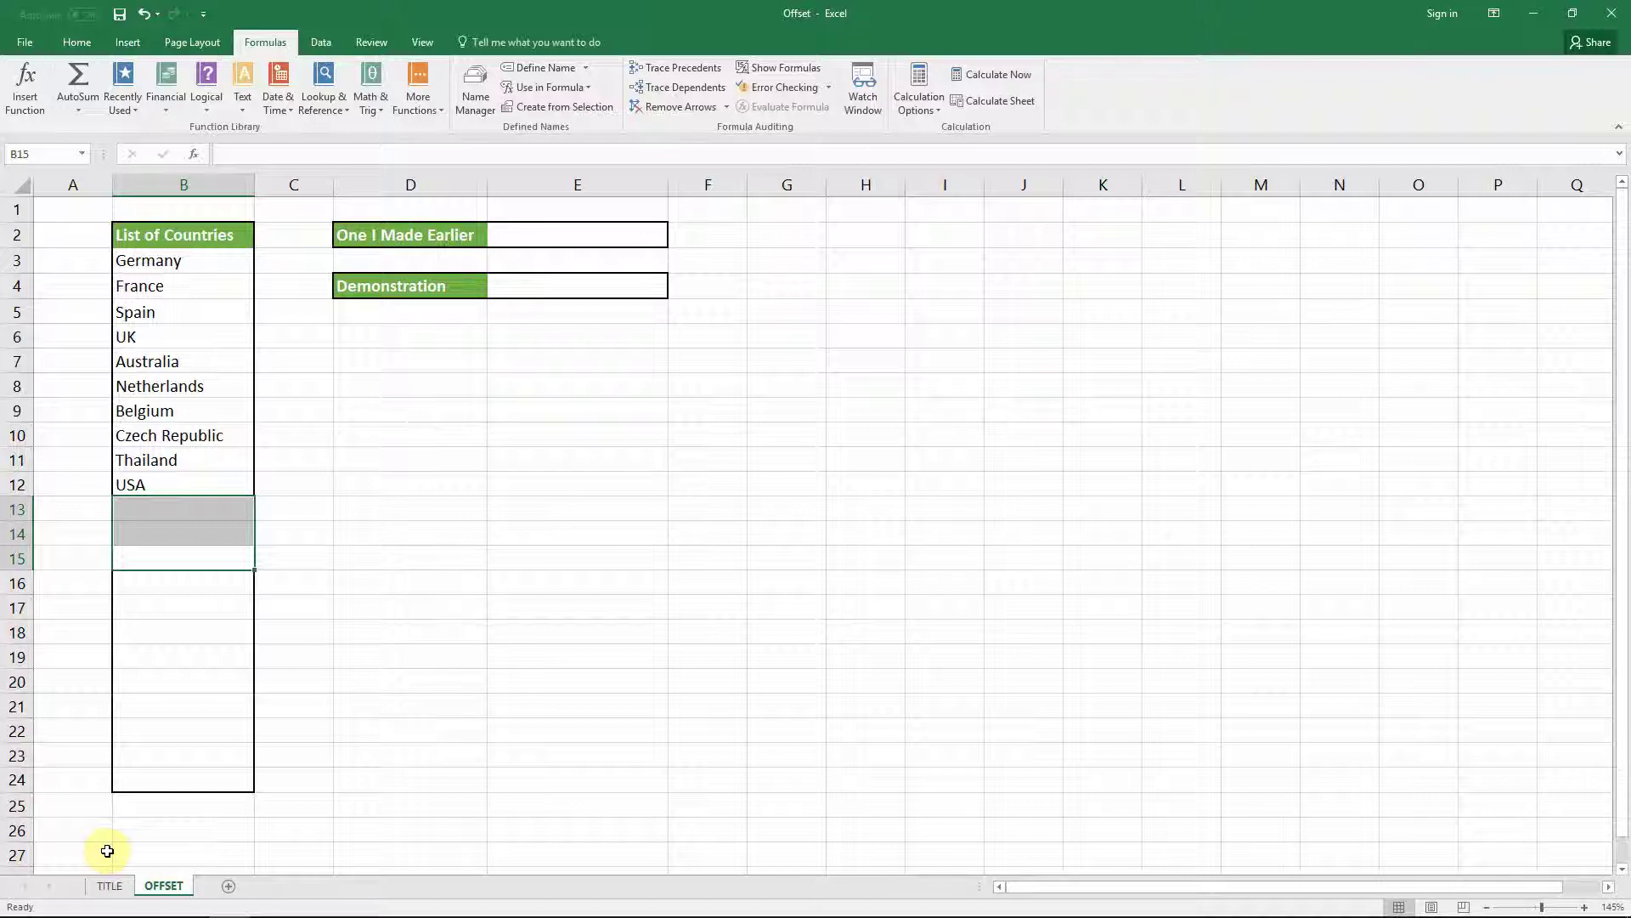
Step: Review the list of countries in column B and the drop-down choices in the One I Made Earlier cell E2
left_click_drag(232, 258, 241, 474)
left_click(207, 506)
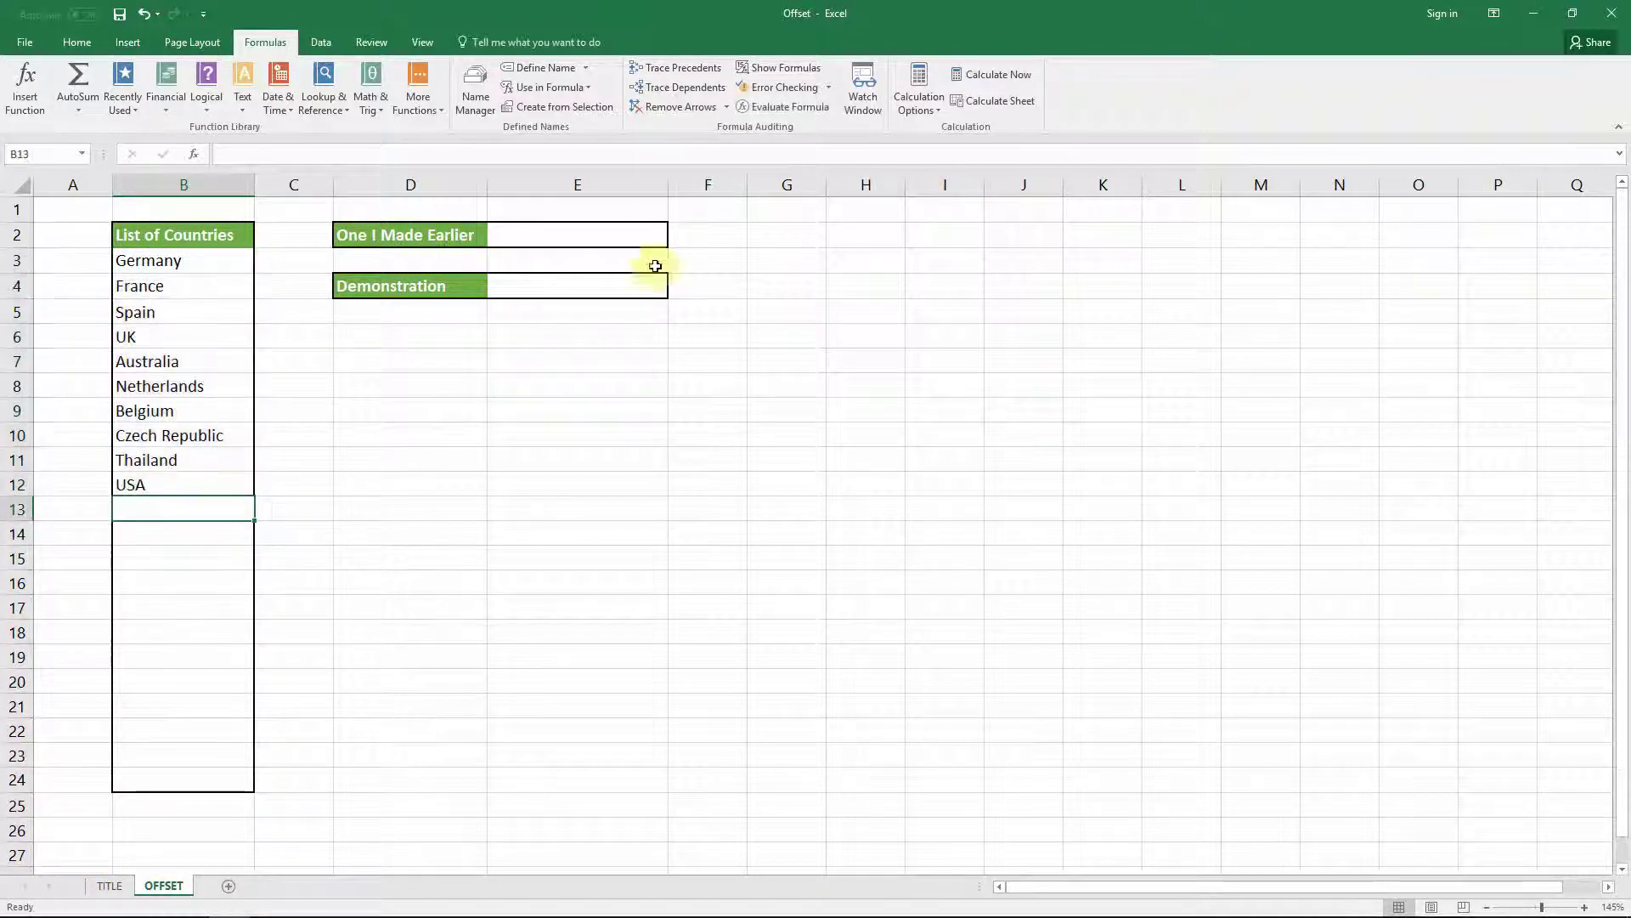
left_click(629, 231)
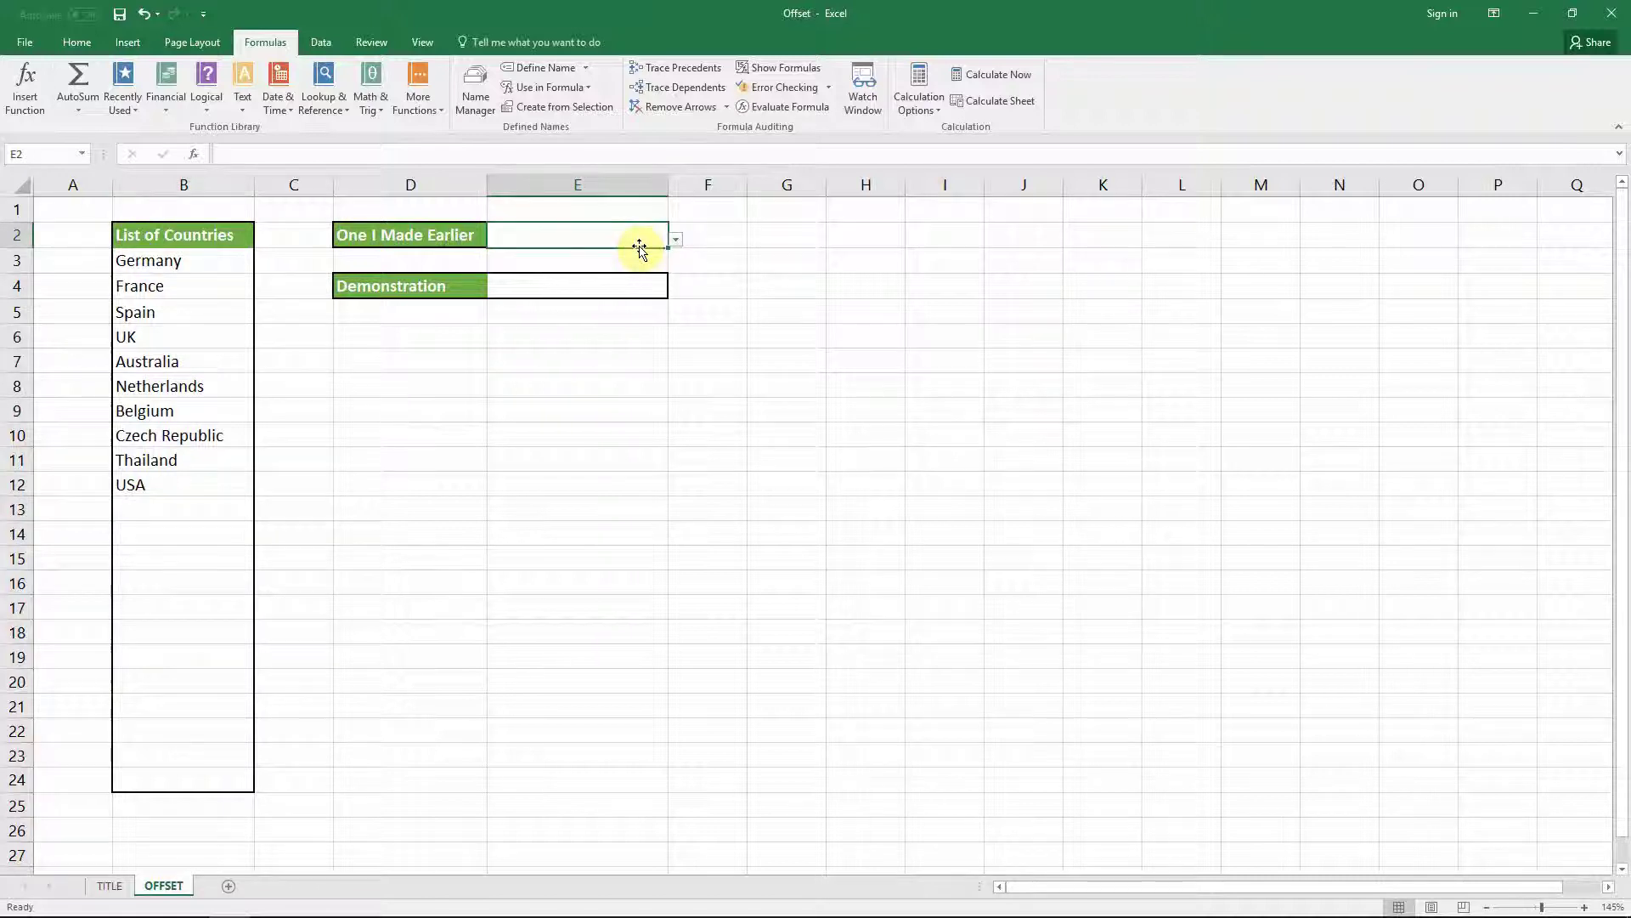
left_click(676, 241)
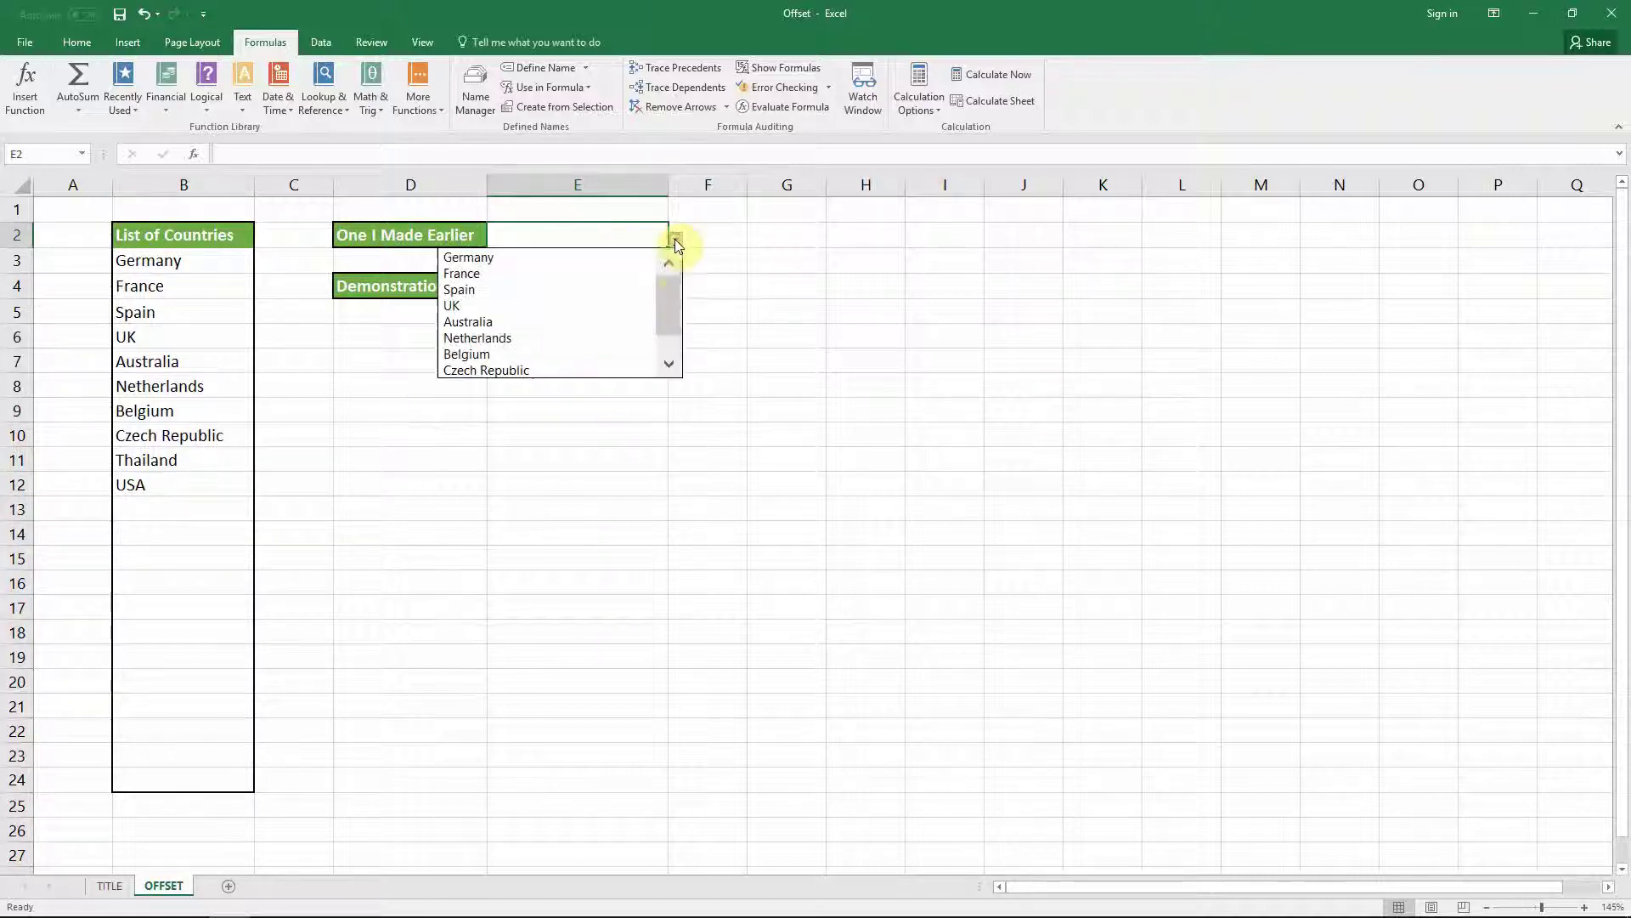
left_click_drag(675, 287, 673, 348)
left_click(746, 360)
Step: Add Norway to the list of countries in cell B13
left_click(205, 499)
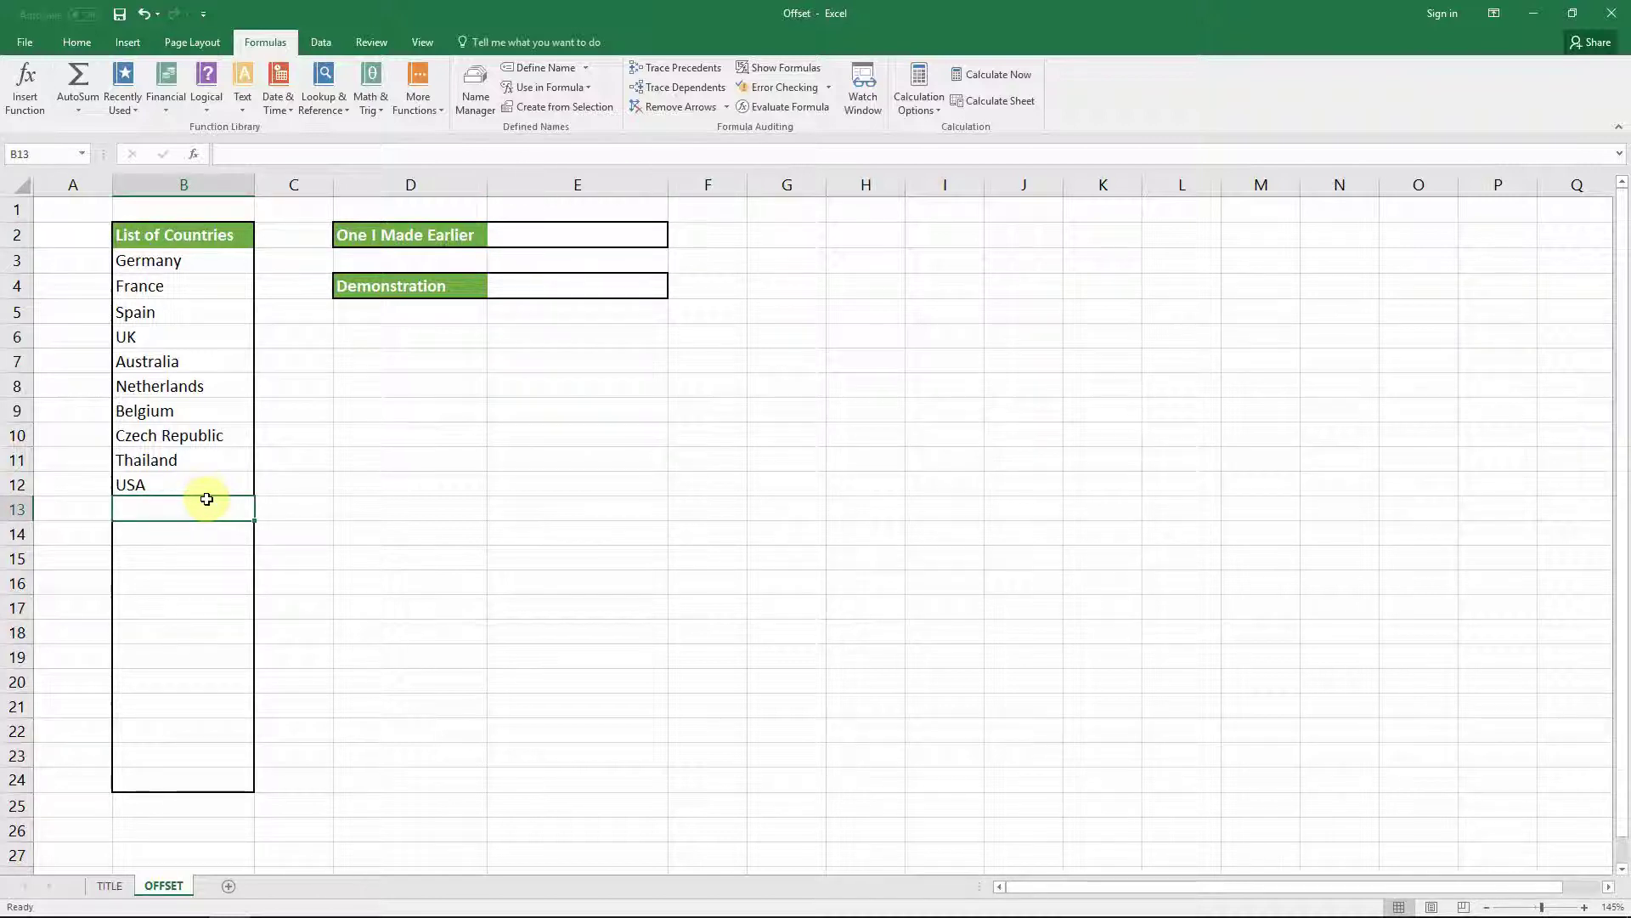
type("Norway")
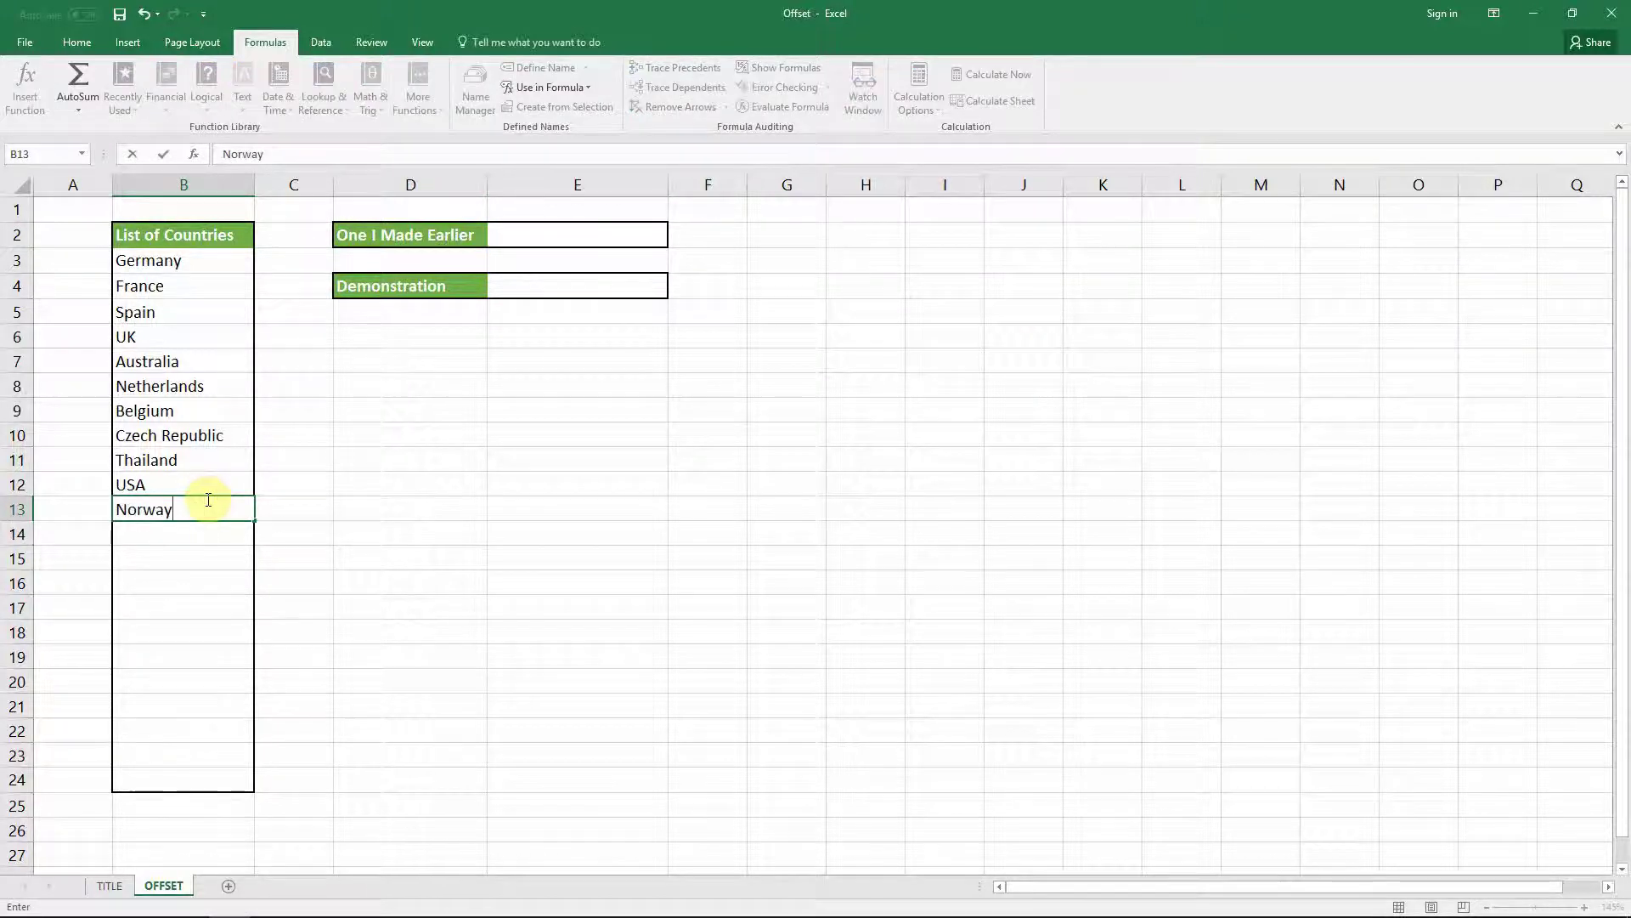
key("Return")
Step: Check the drop-down choices in cell E2 for the newly added Norway entry
left_click(574, 233)
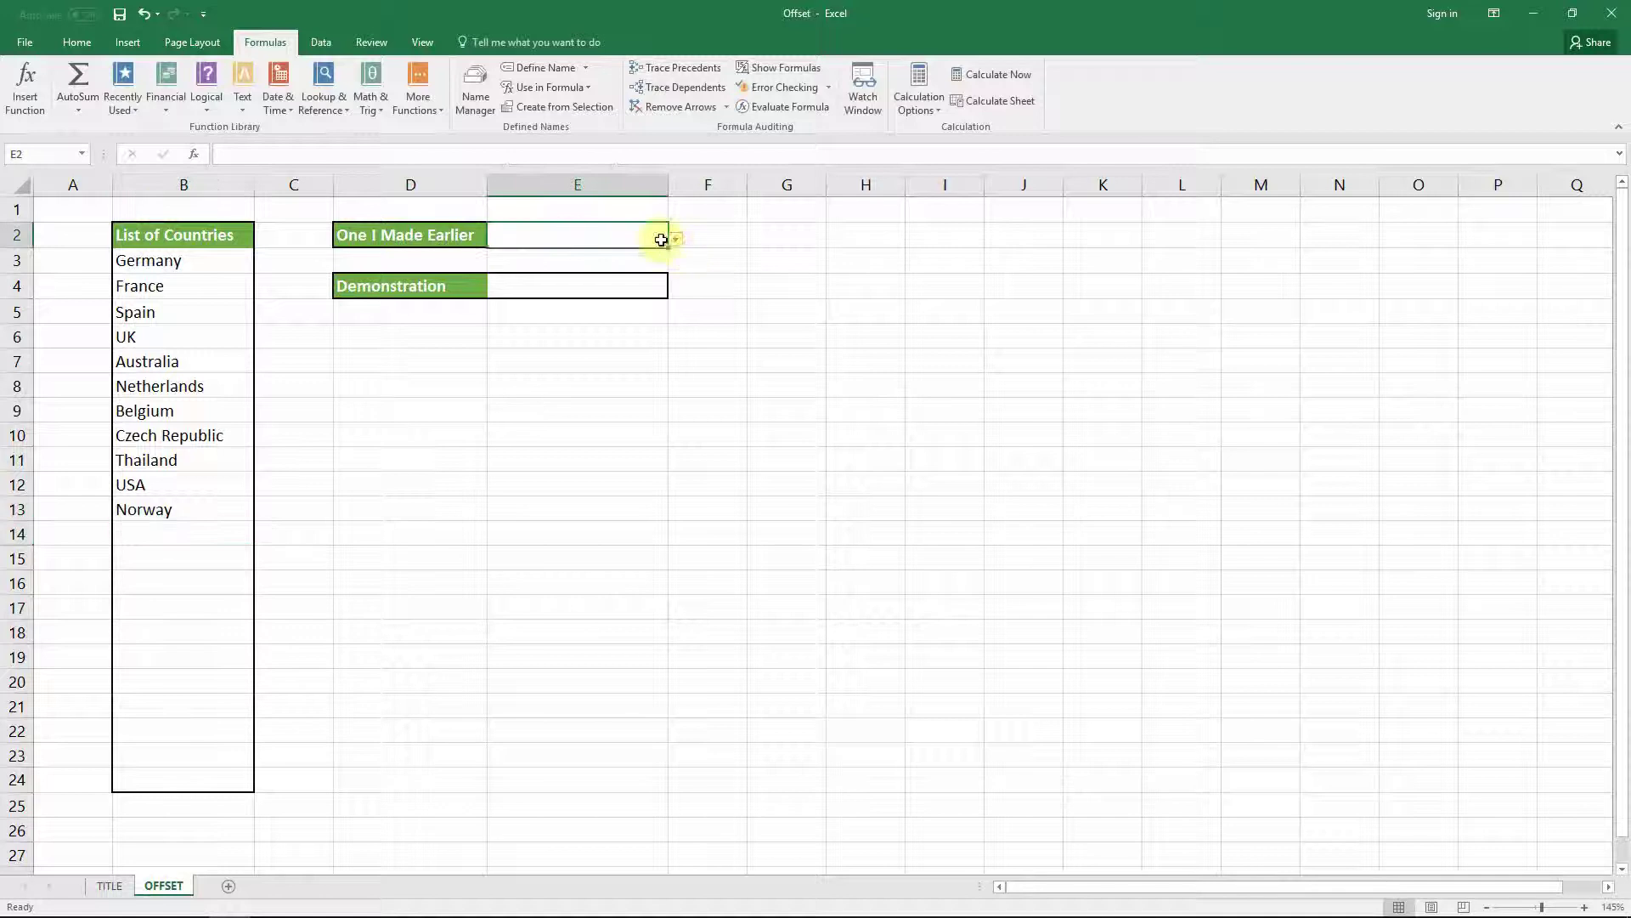
left_click(678, 239)
mouse_move(668, 293)
left_mouse_down()
mouse_move(665, 344)
mouse_move(671, 292)
left_mouse_up()
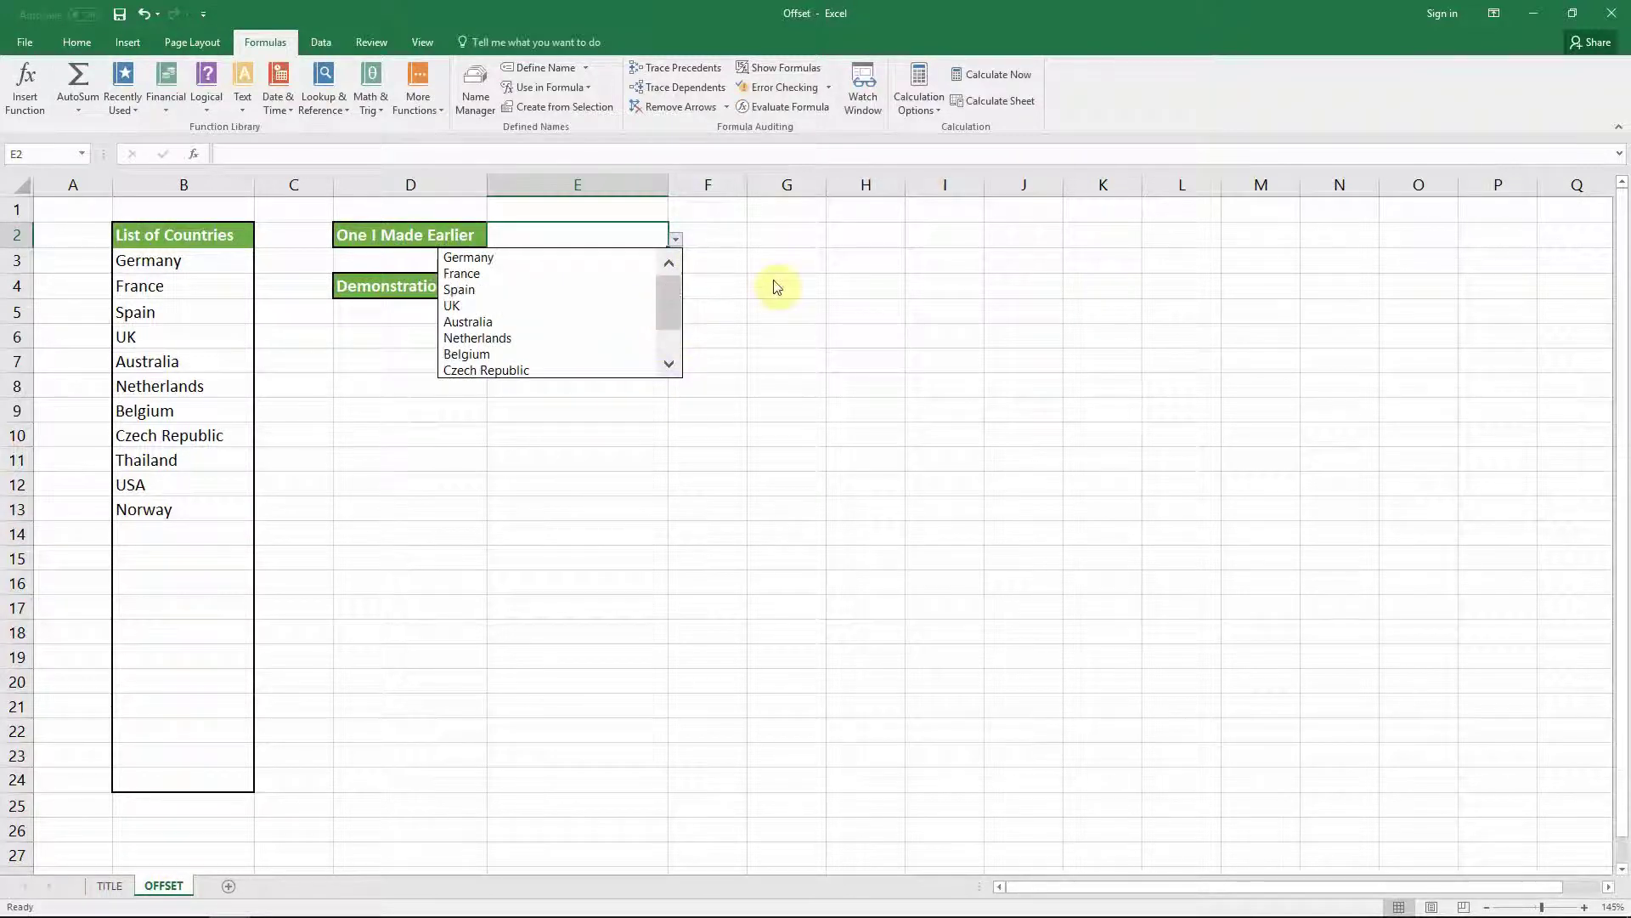
left_click(773, 279)
Step: With cell E4 selected, start a new workbook-scope defined name called Demonstration in the Name Manager
left_click(633, 286)
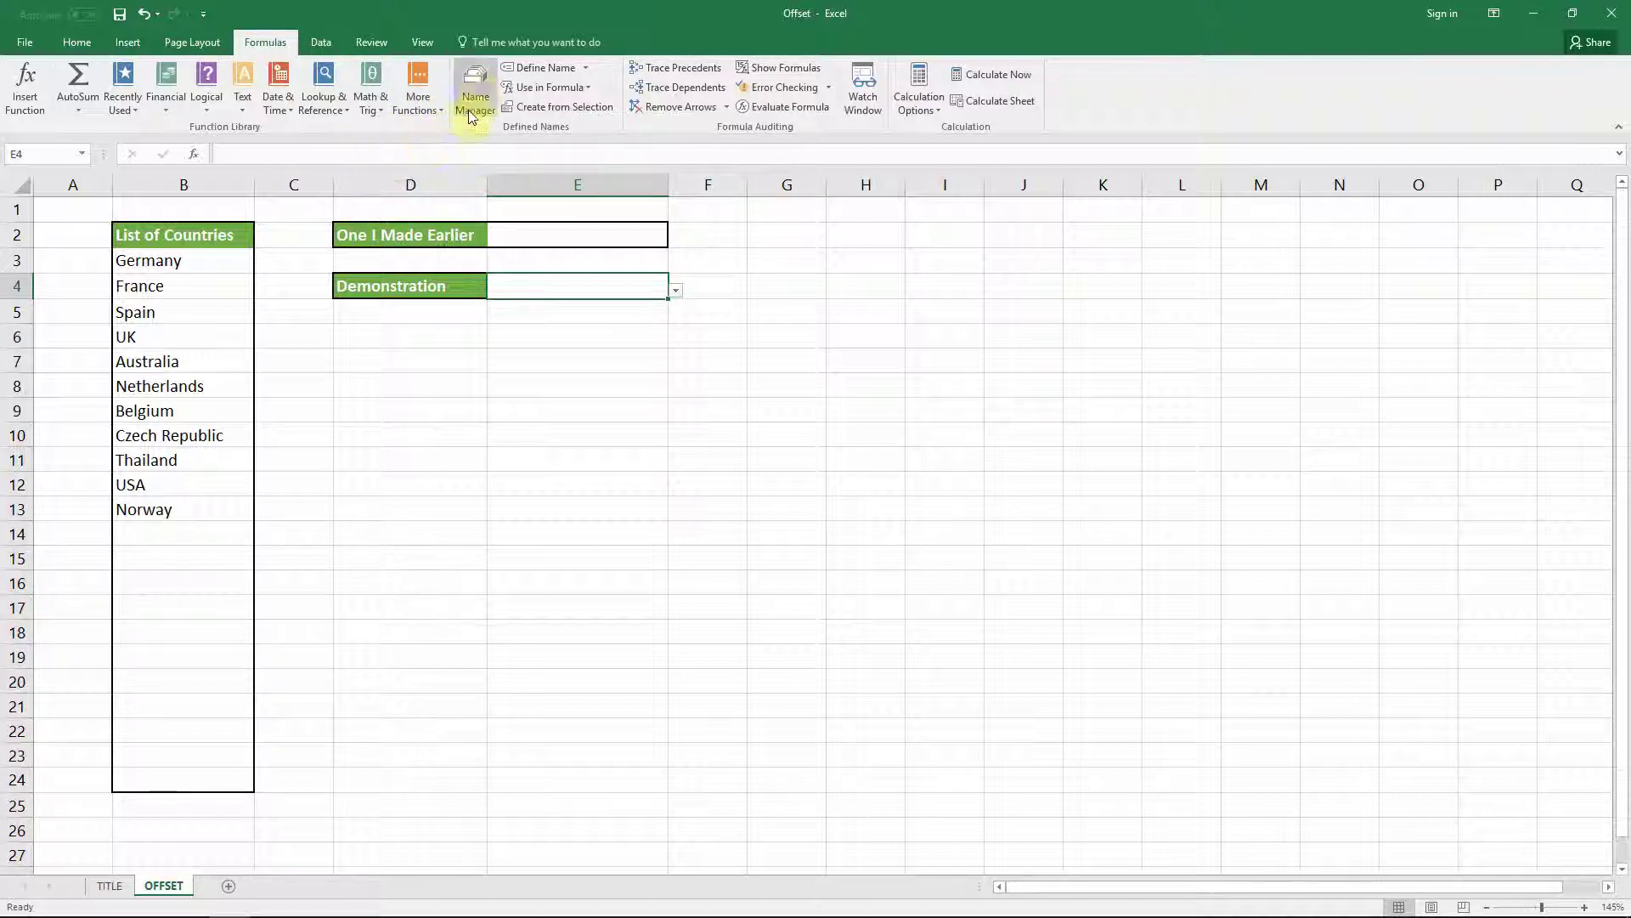
left_click(476, 89)
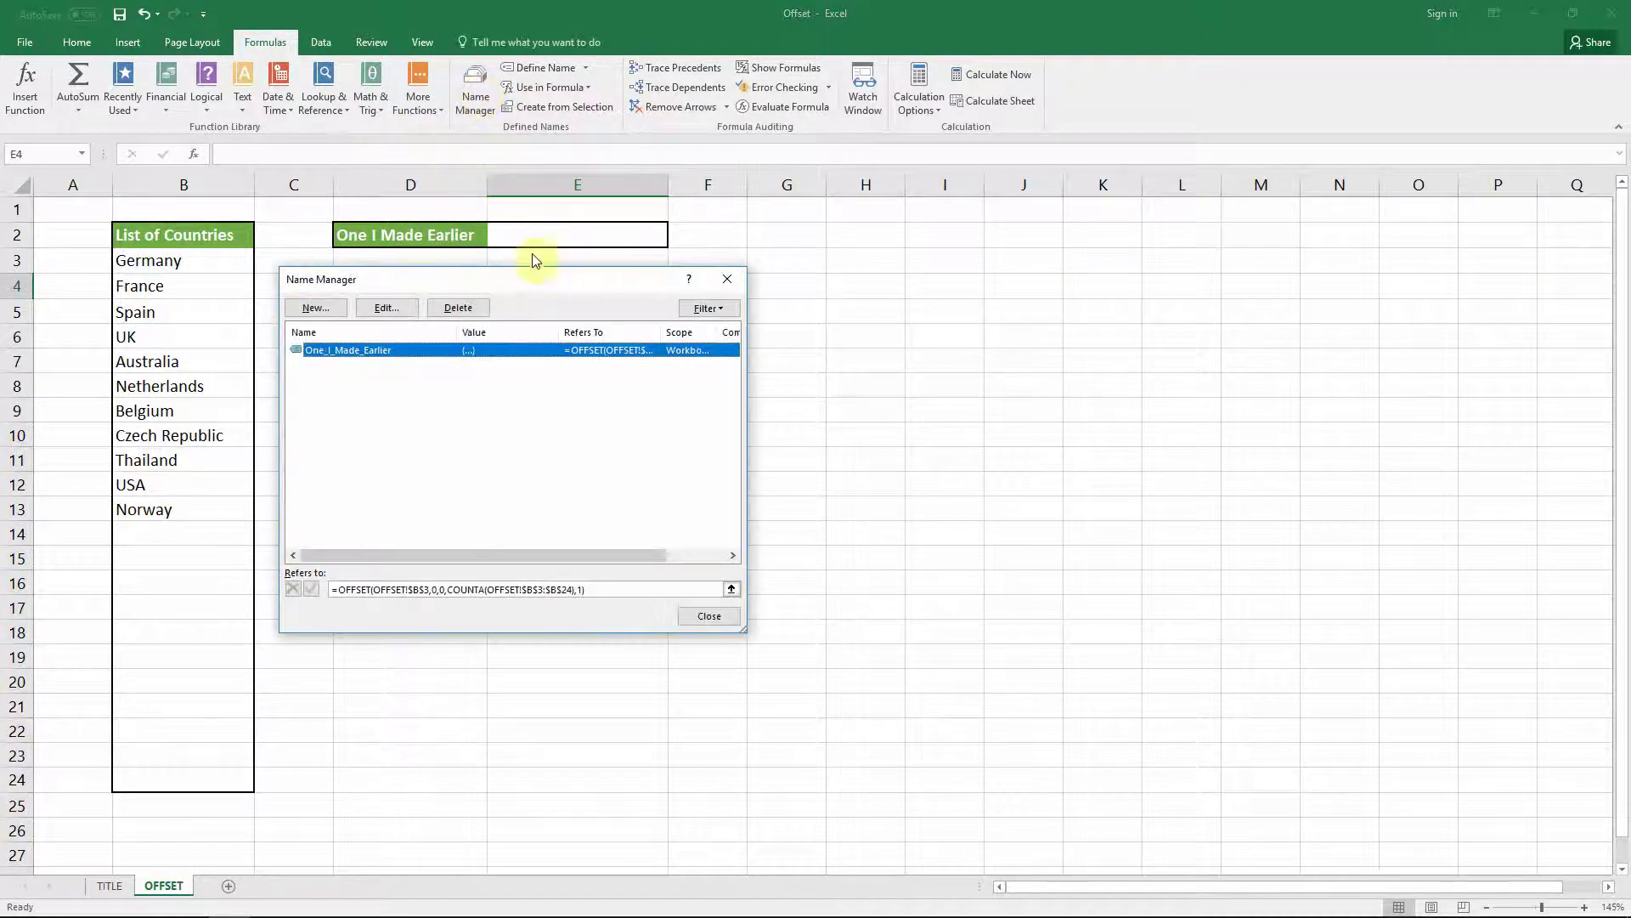
left_click_drag(563, 287, 861, 354)
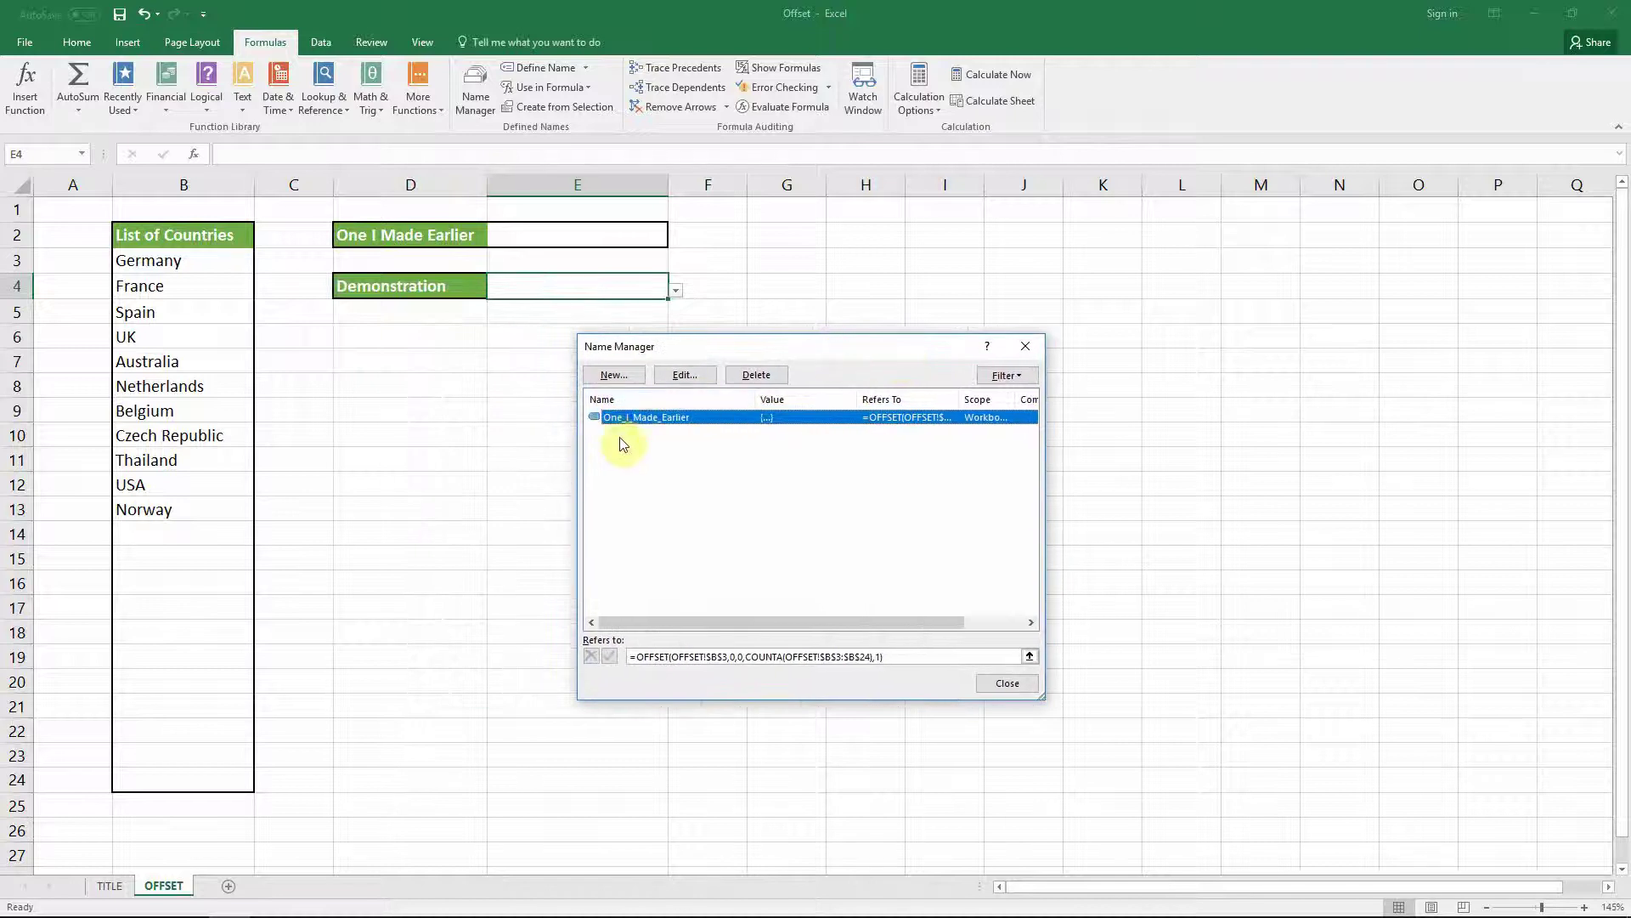
left_click(633, 380)
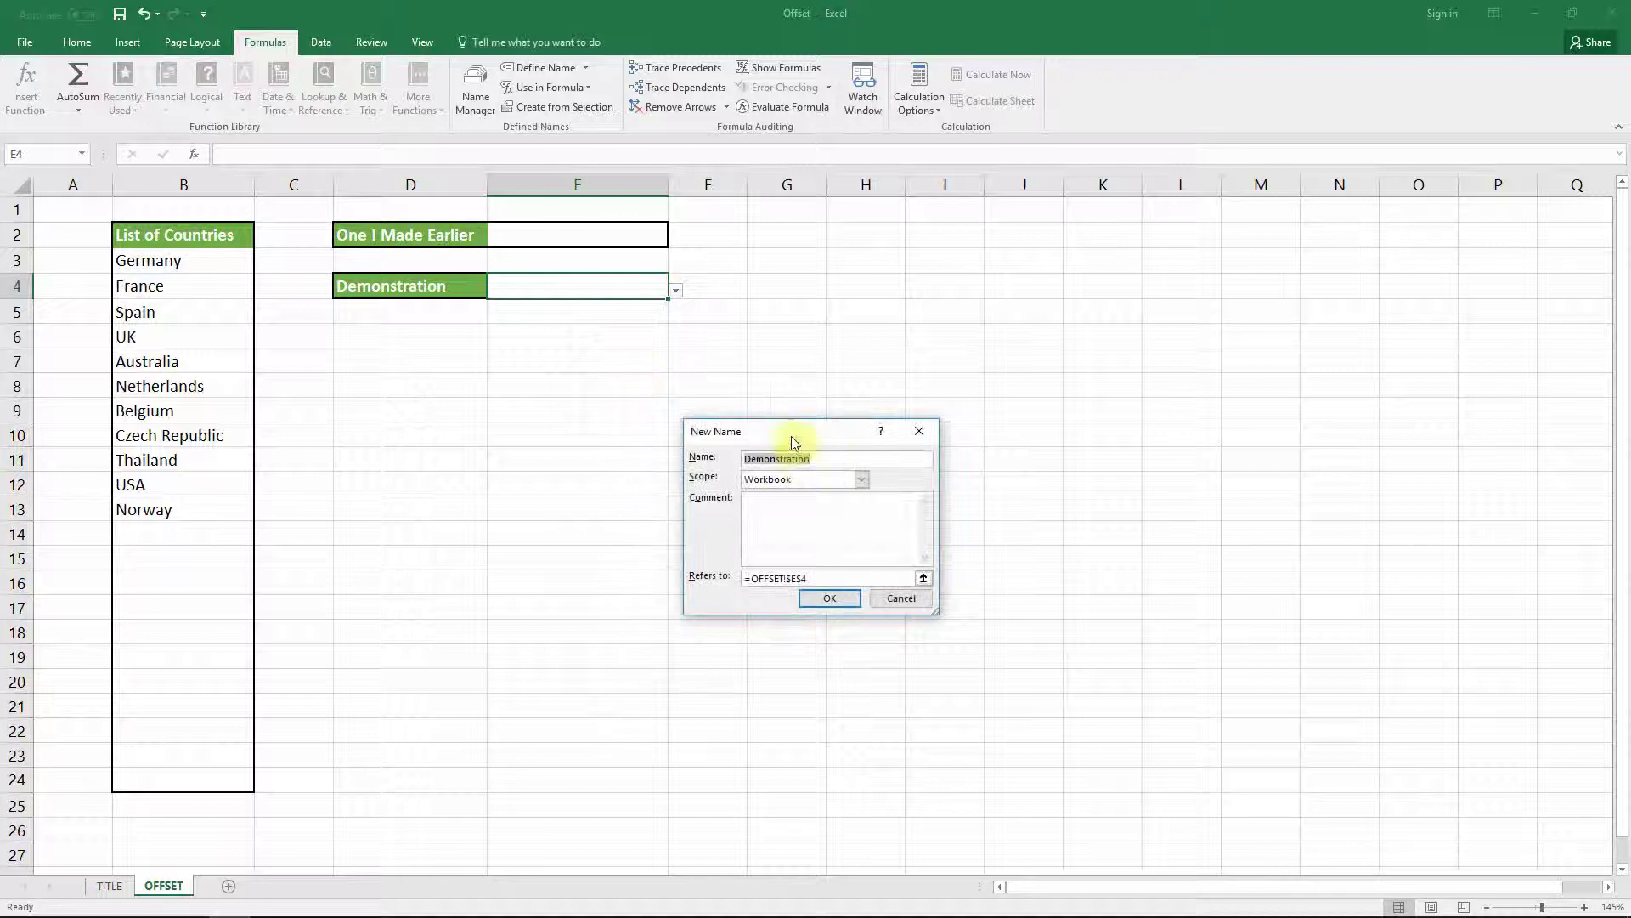
left_click_drag(722, 424, 407, 334)
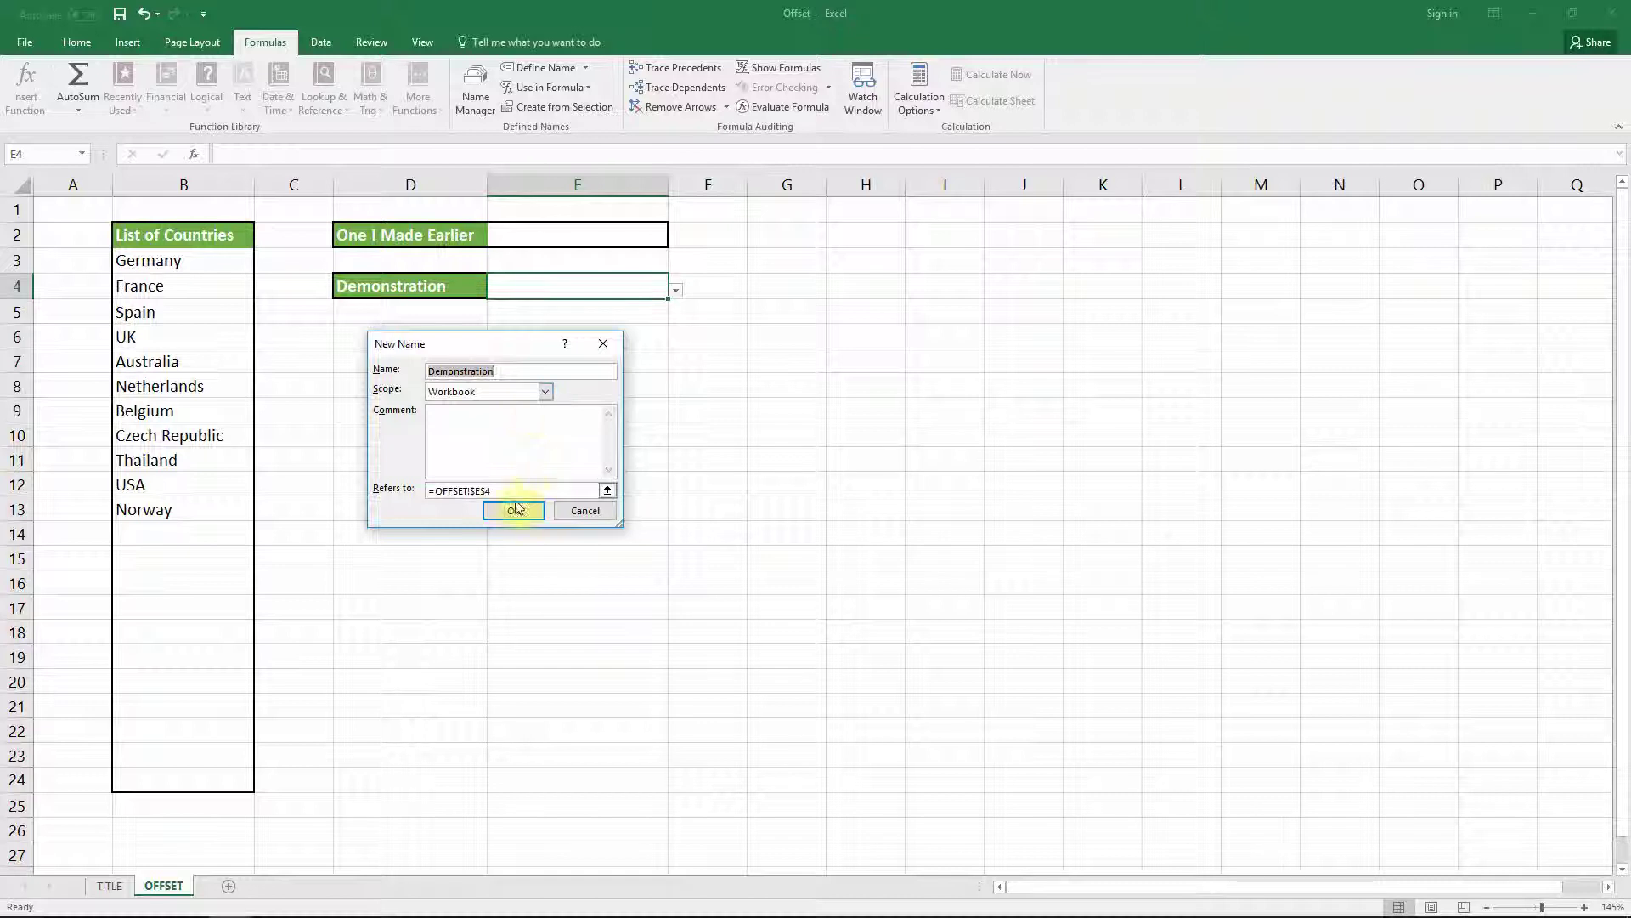
Step: Replace the name's reference with the start of an OFFSET formula that uses OFFSET!$B$3 as its starting cell
left_click(541, 493)
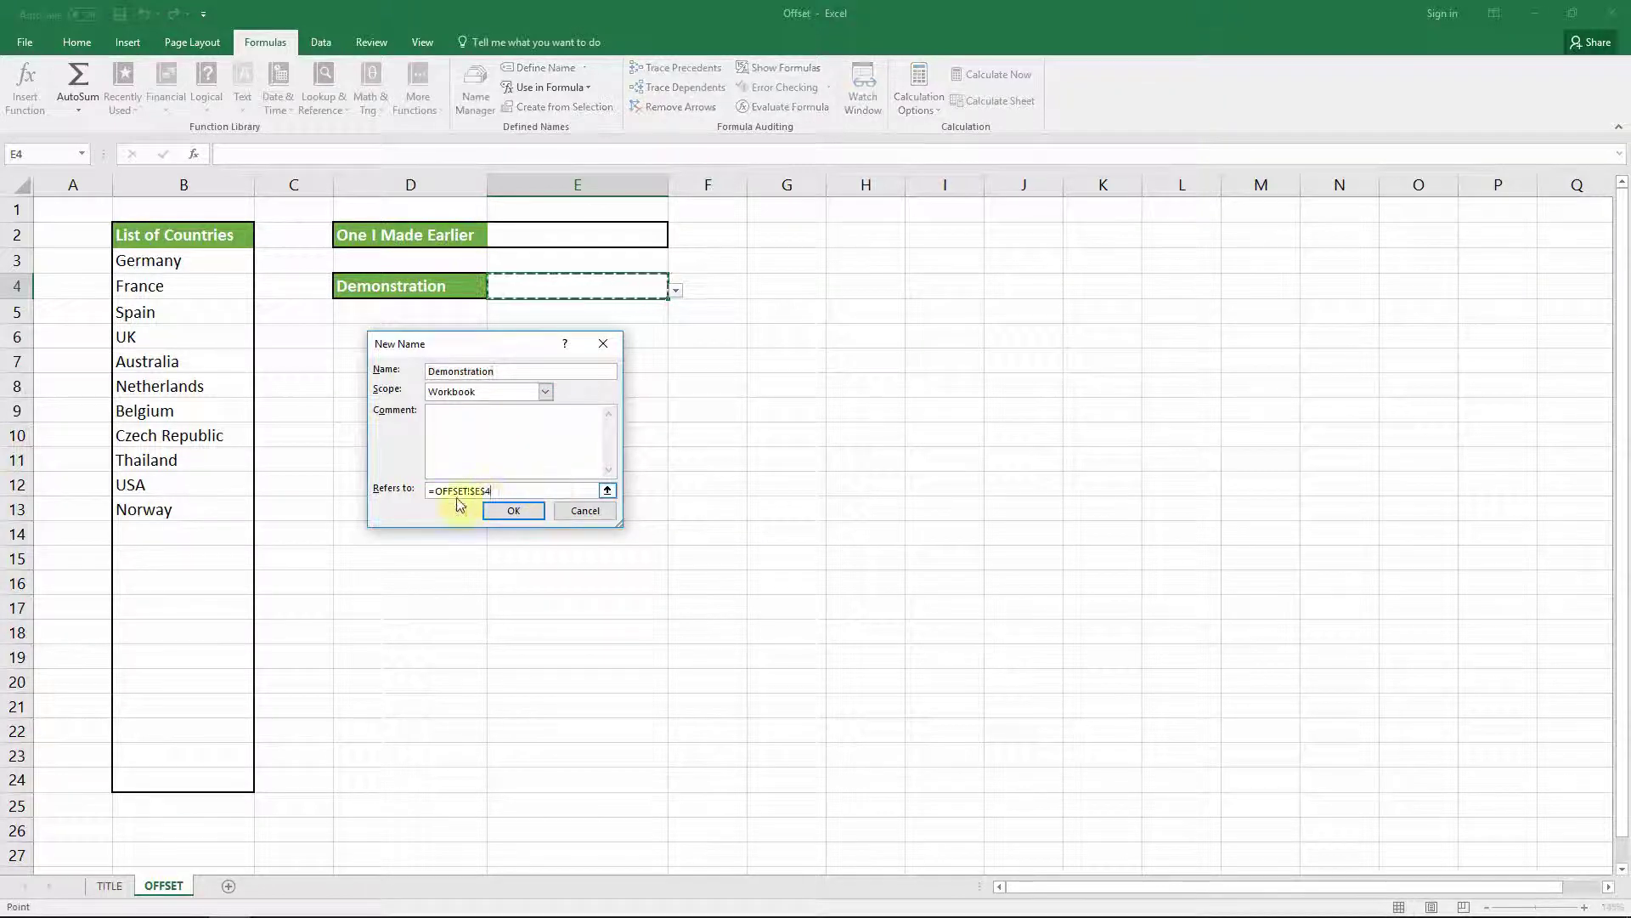
left_click_drag(520, 491, 399, 490)
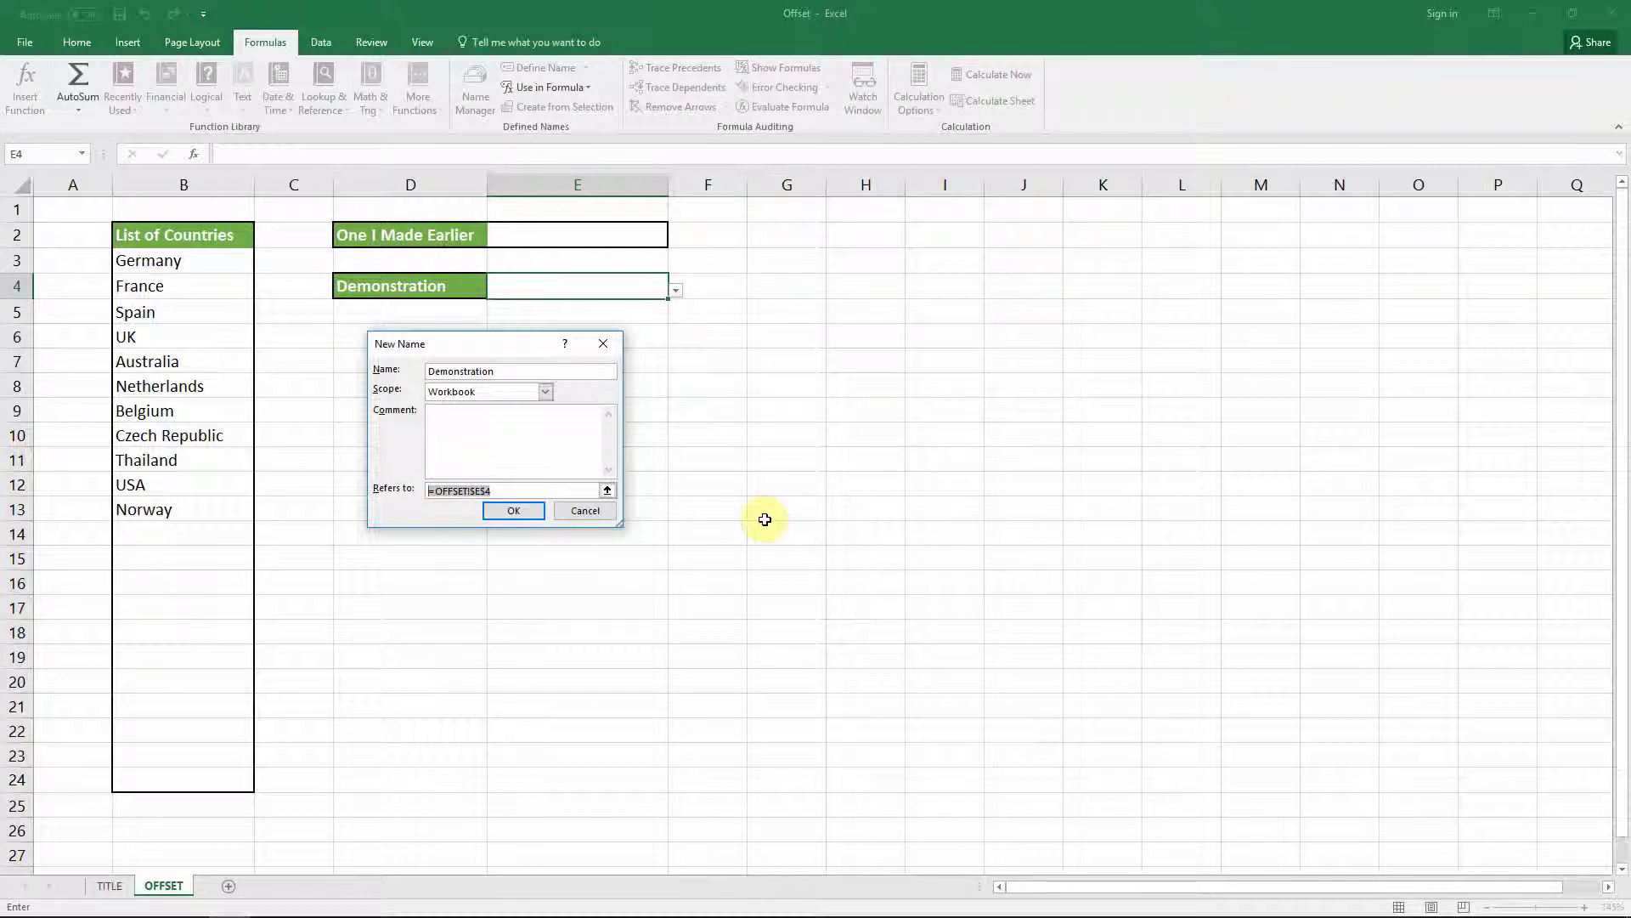
type("=offset(")
key("BackSpace")
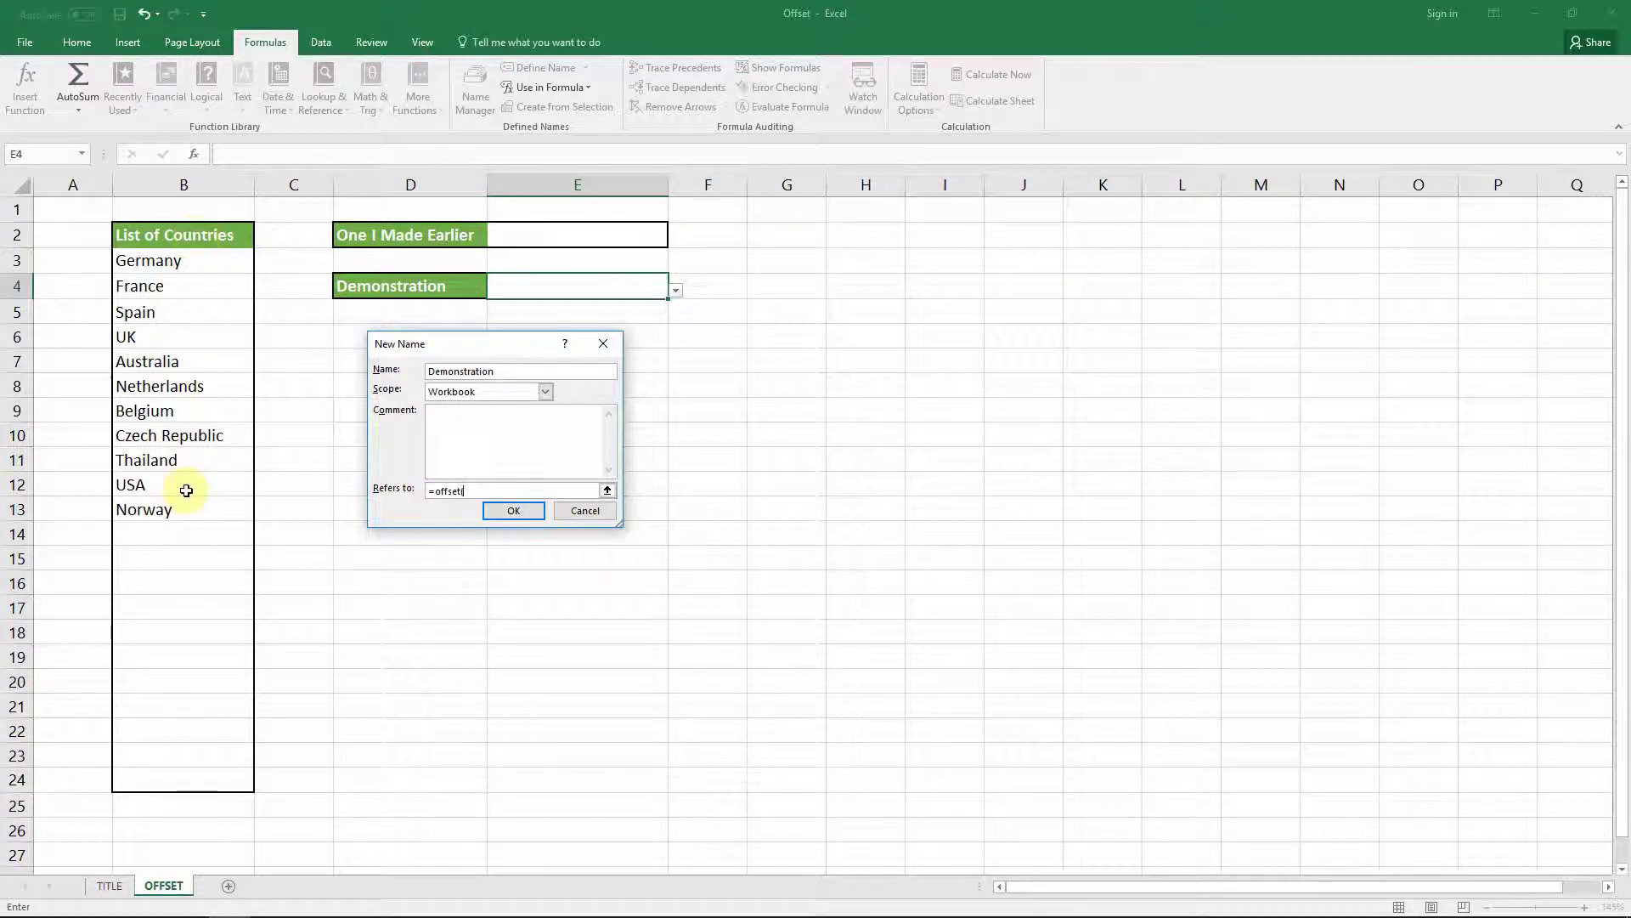
type("(")
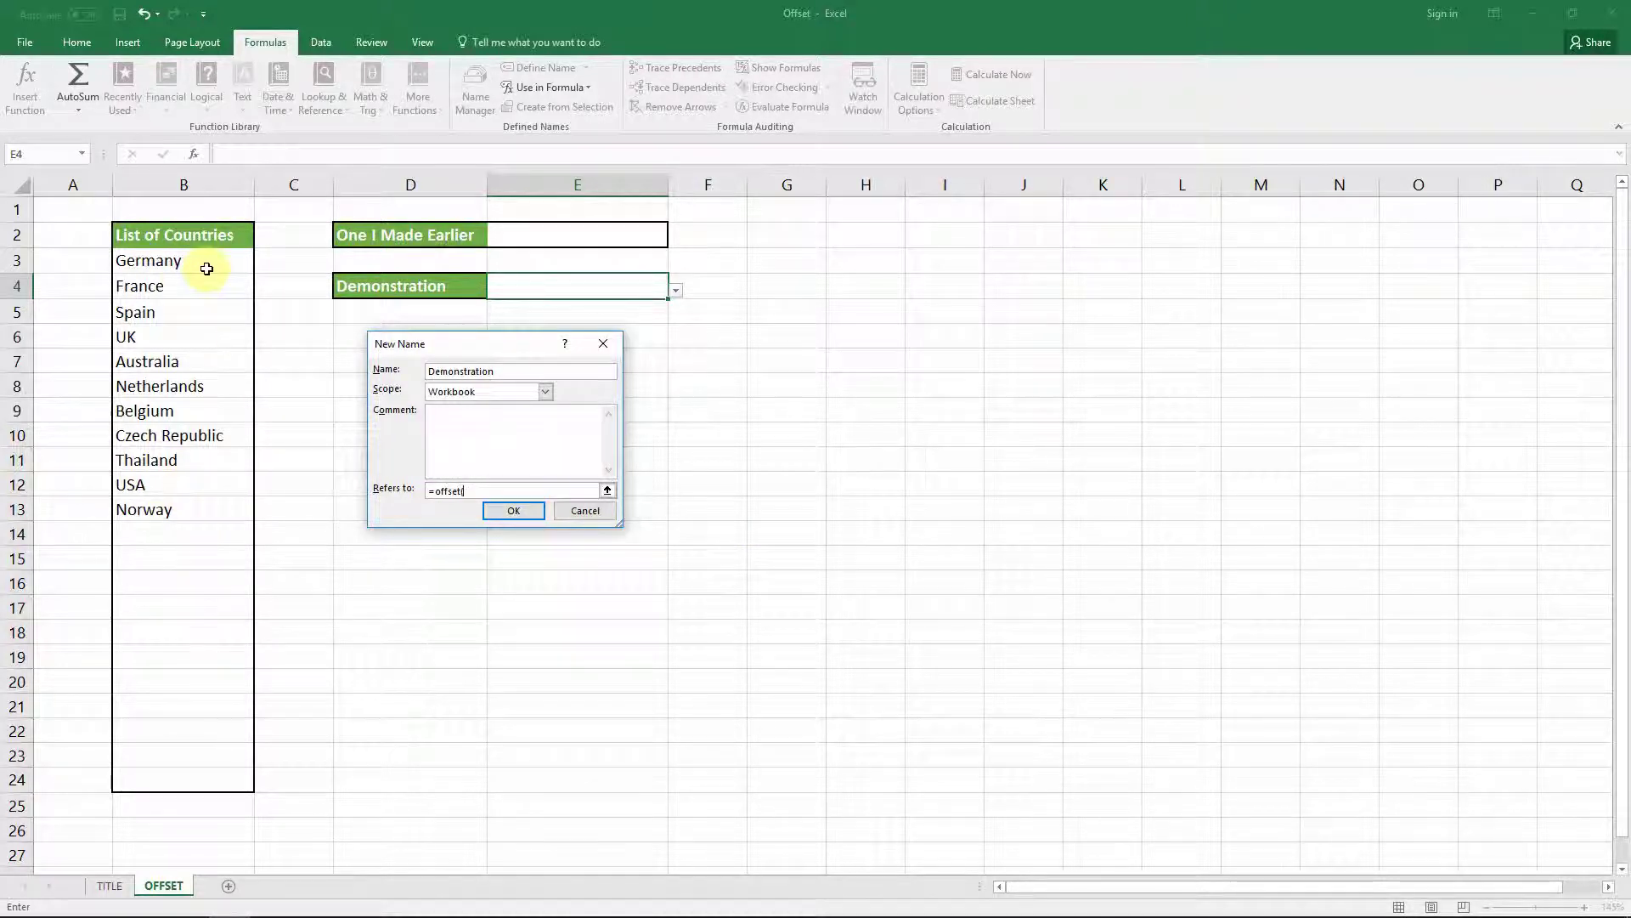
type("(")
left_click(213, 263)
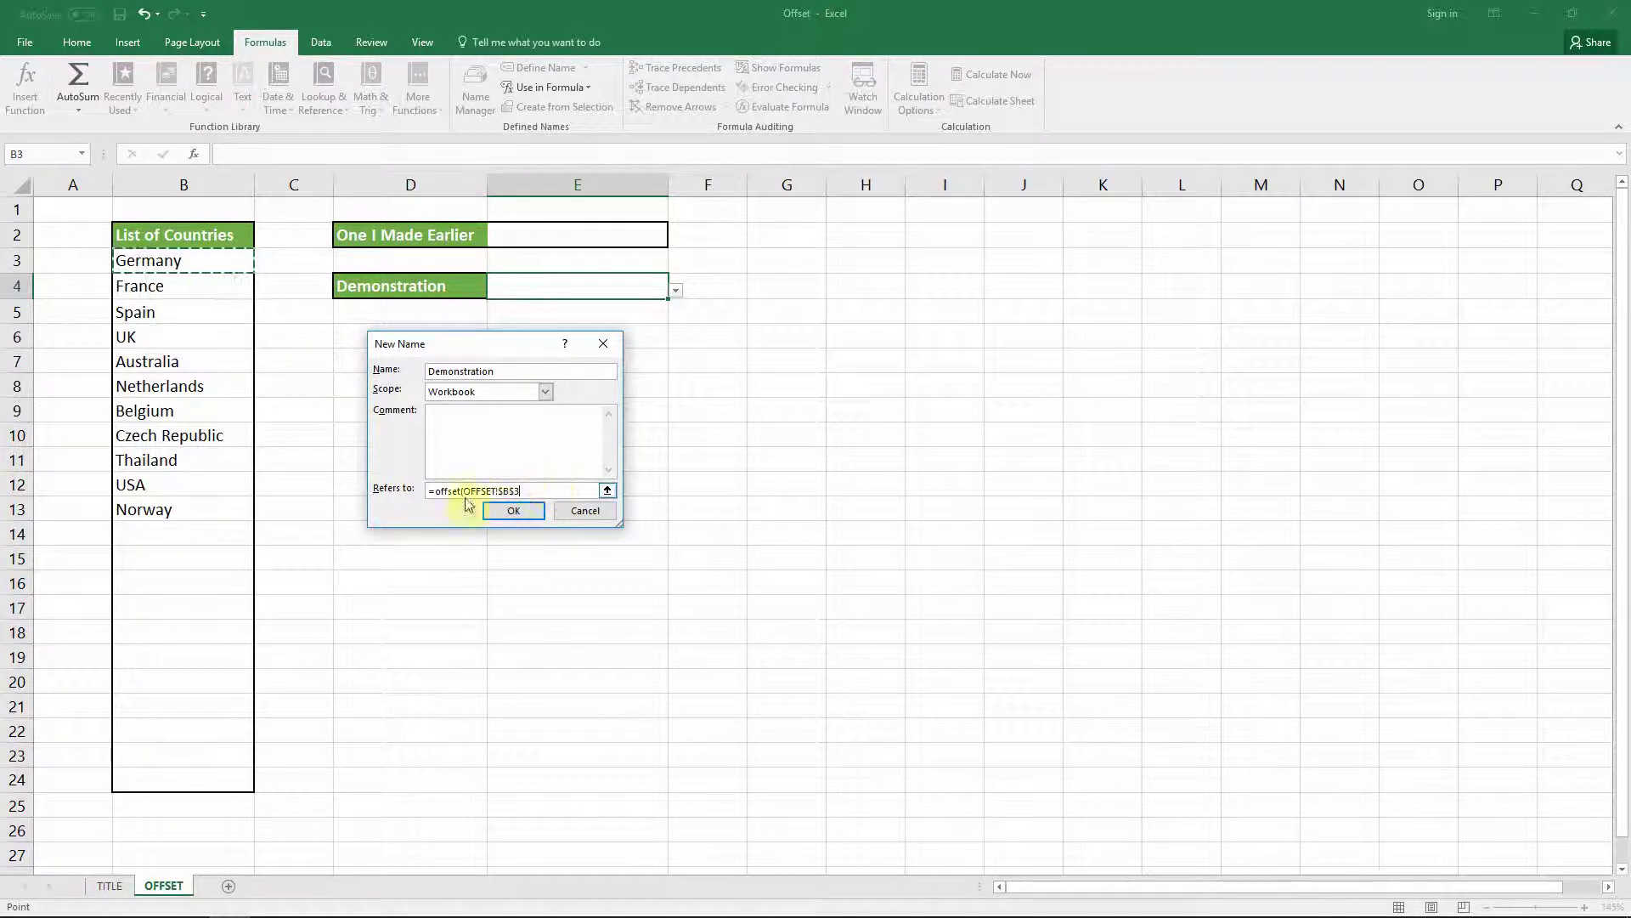
left_click_drag(501, 346, 422, 315)
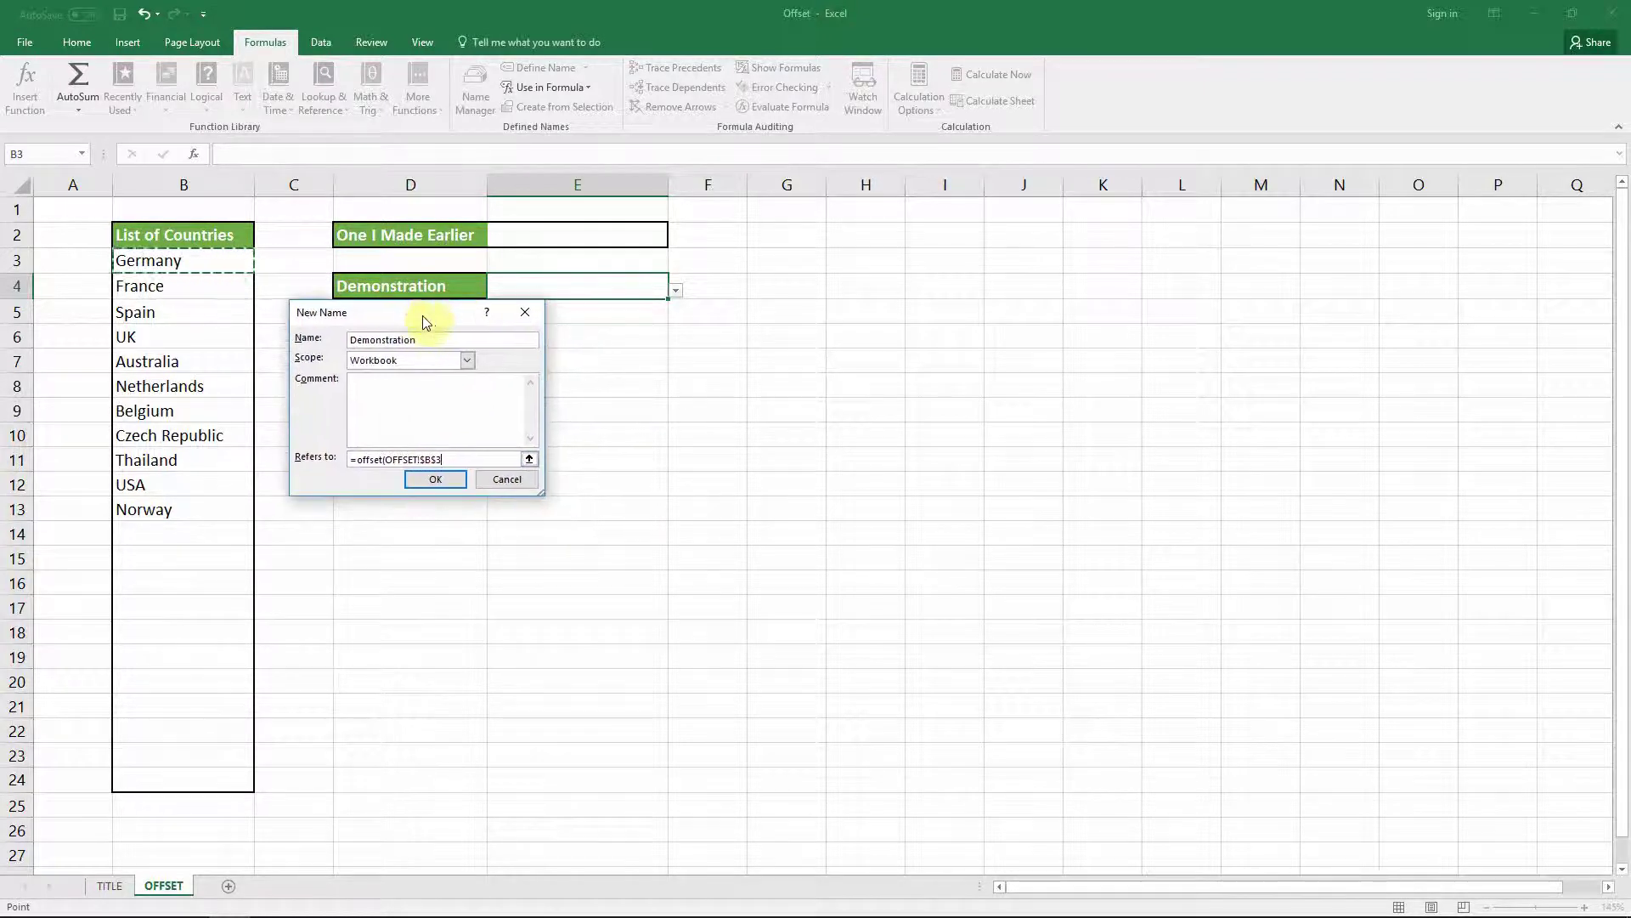
Step: Set both the rows and columns arguments of the OFFSET formula to 0
type(",0,0")
type(",0")
type(",")
type("0")
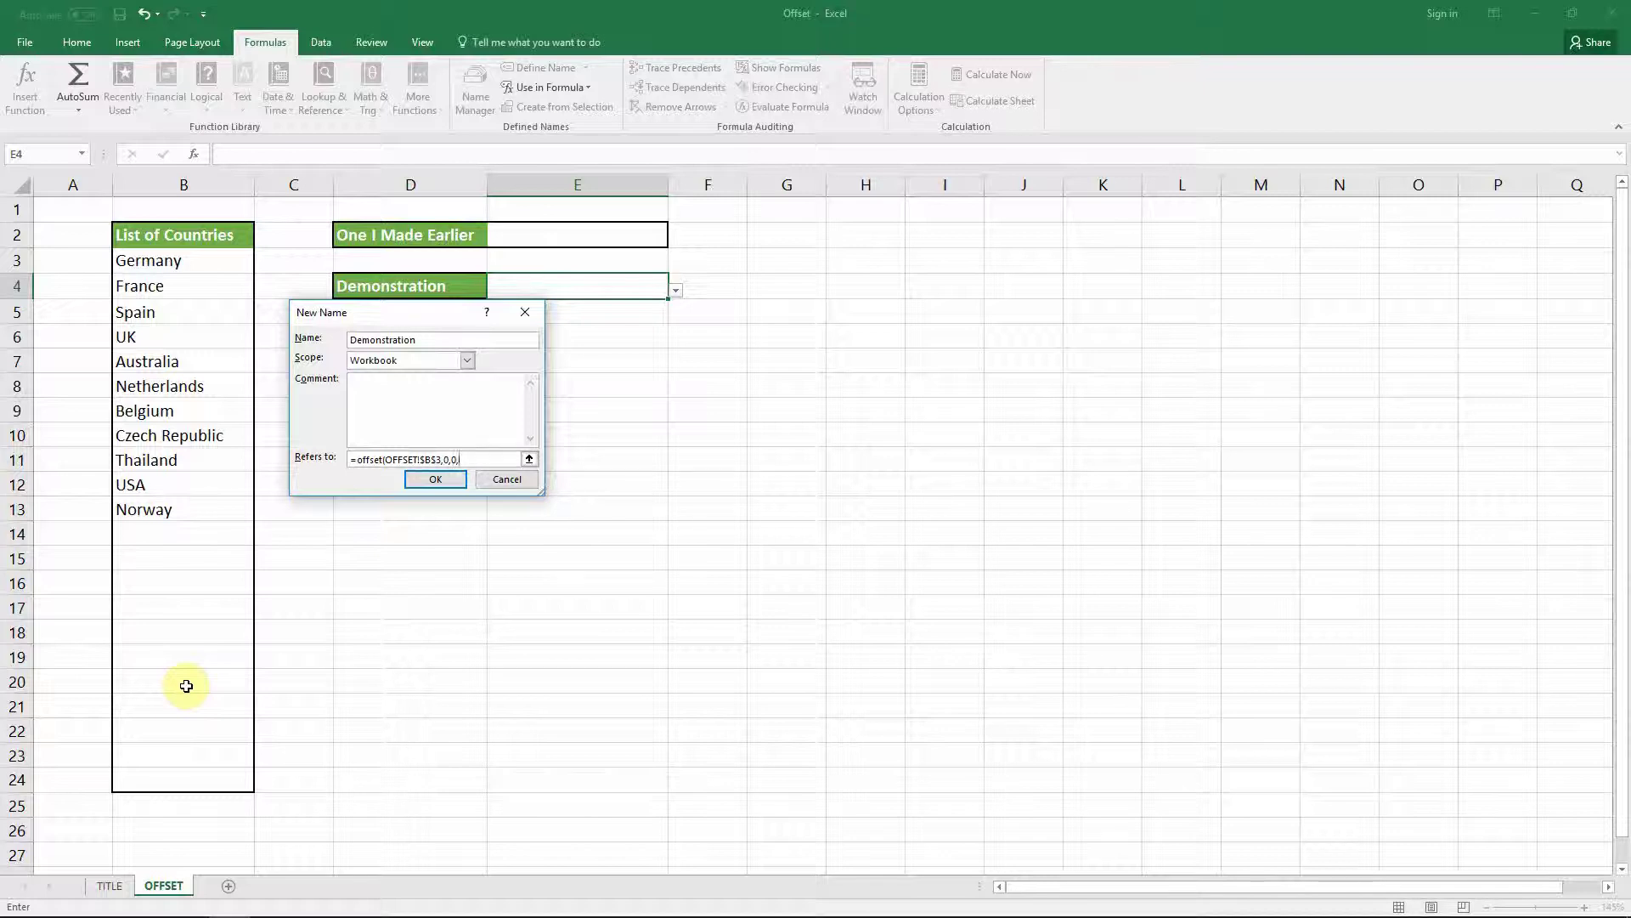
Step: Set the OFFSET height to a COUNTA of OFFSET!$B$3:$B$24 and widen the New Name dialog
type("counta")
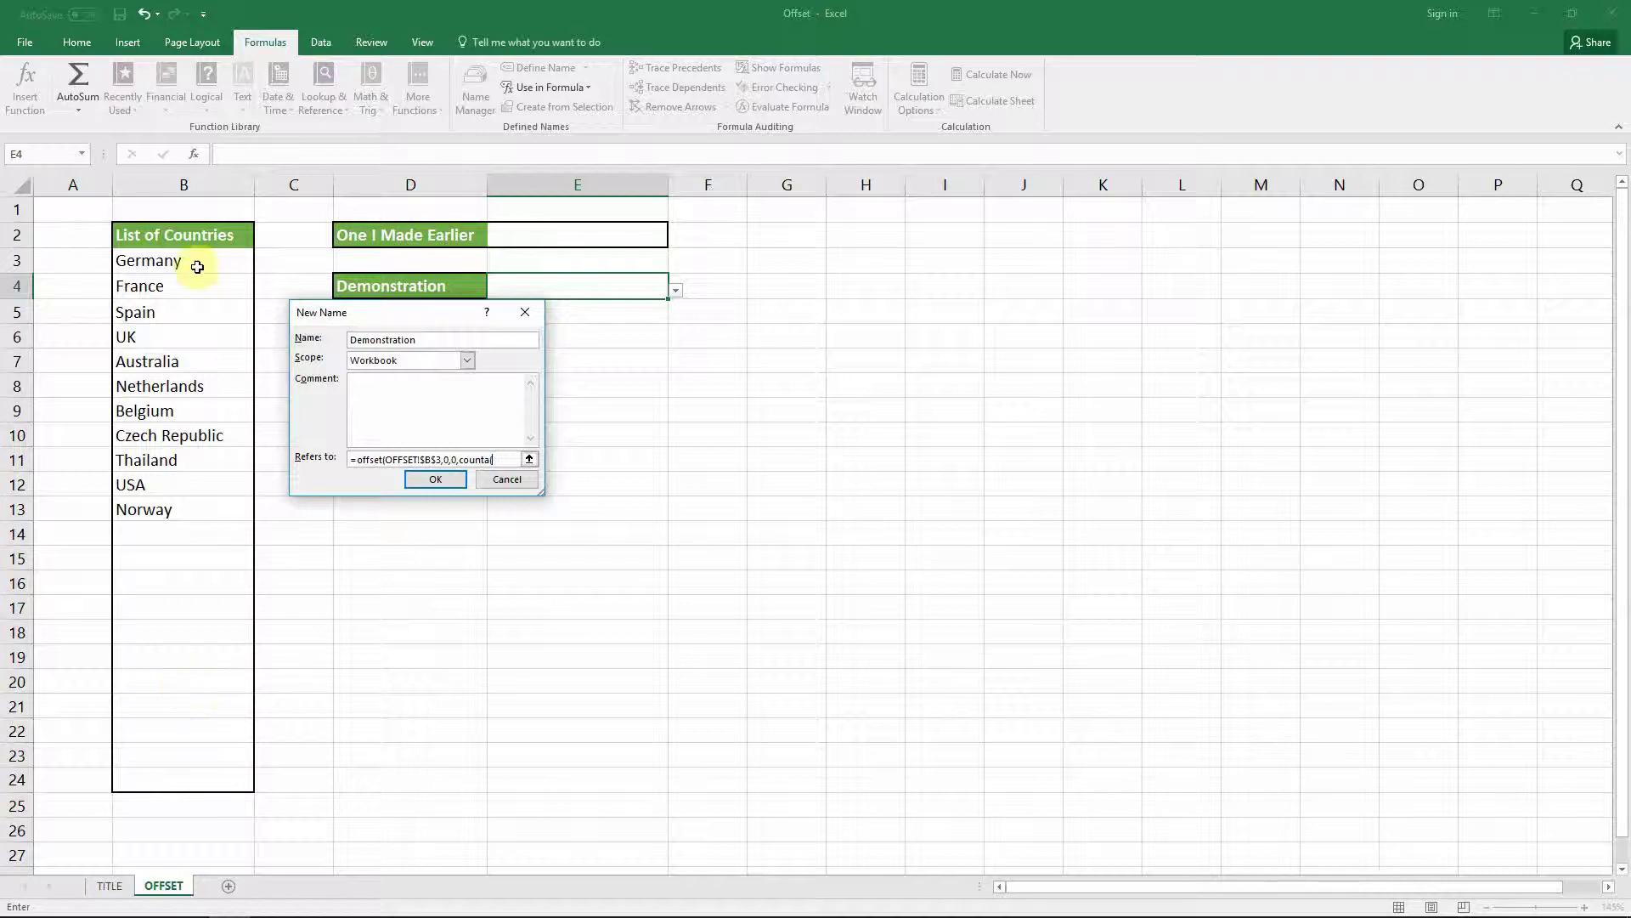
left_click_drag(200, 260, 200, 785)
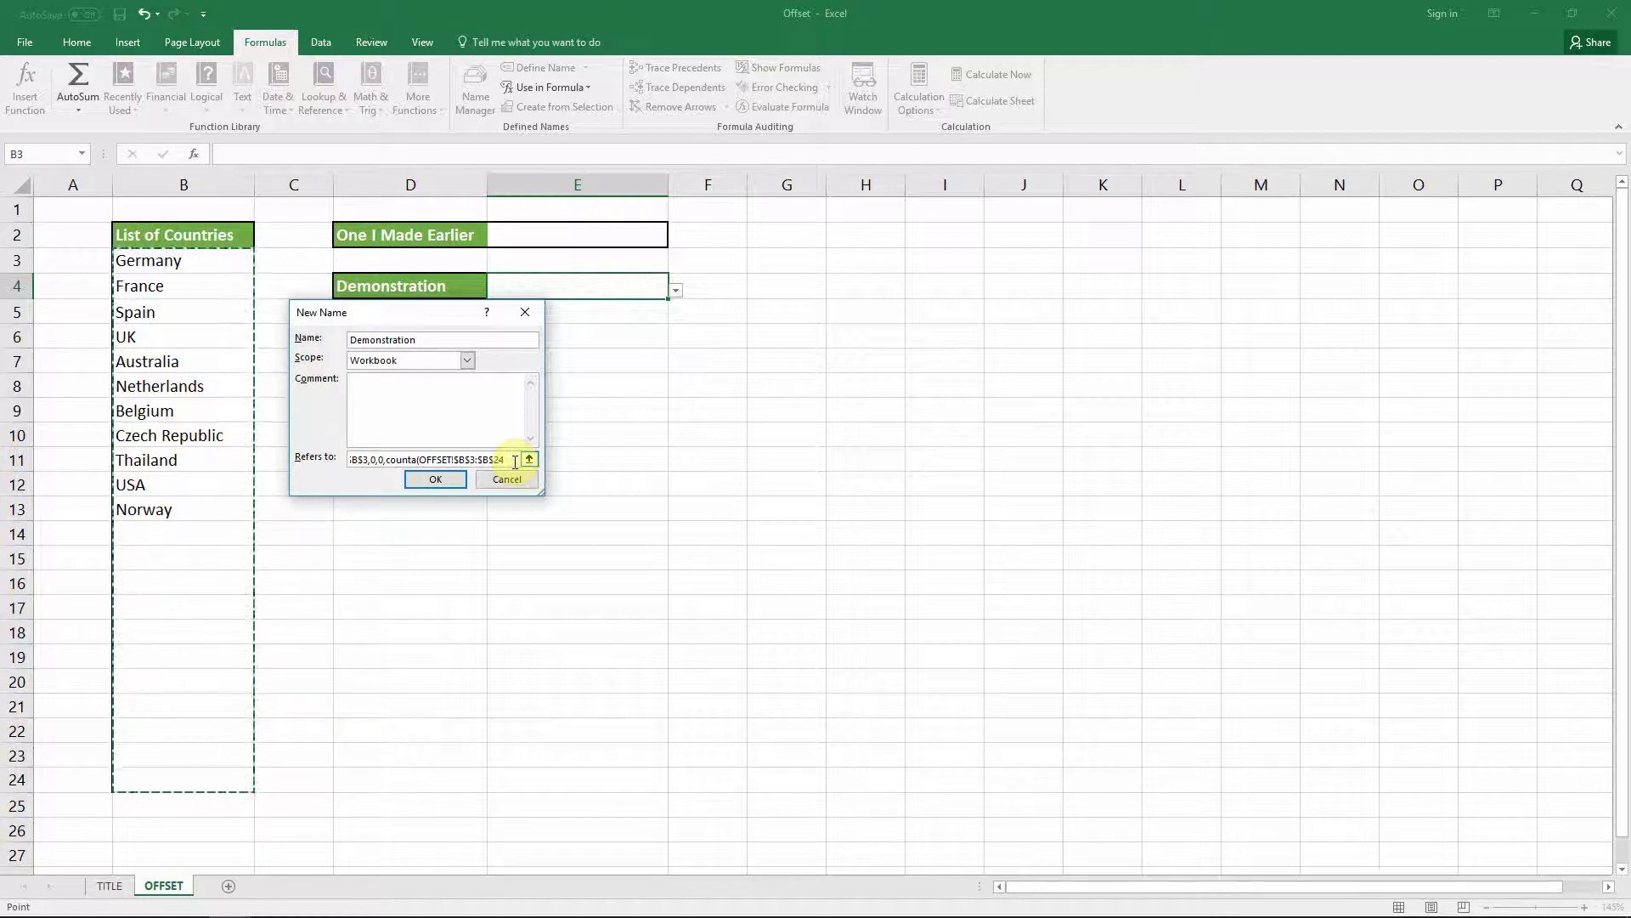
type(")")
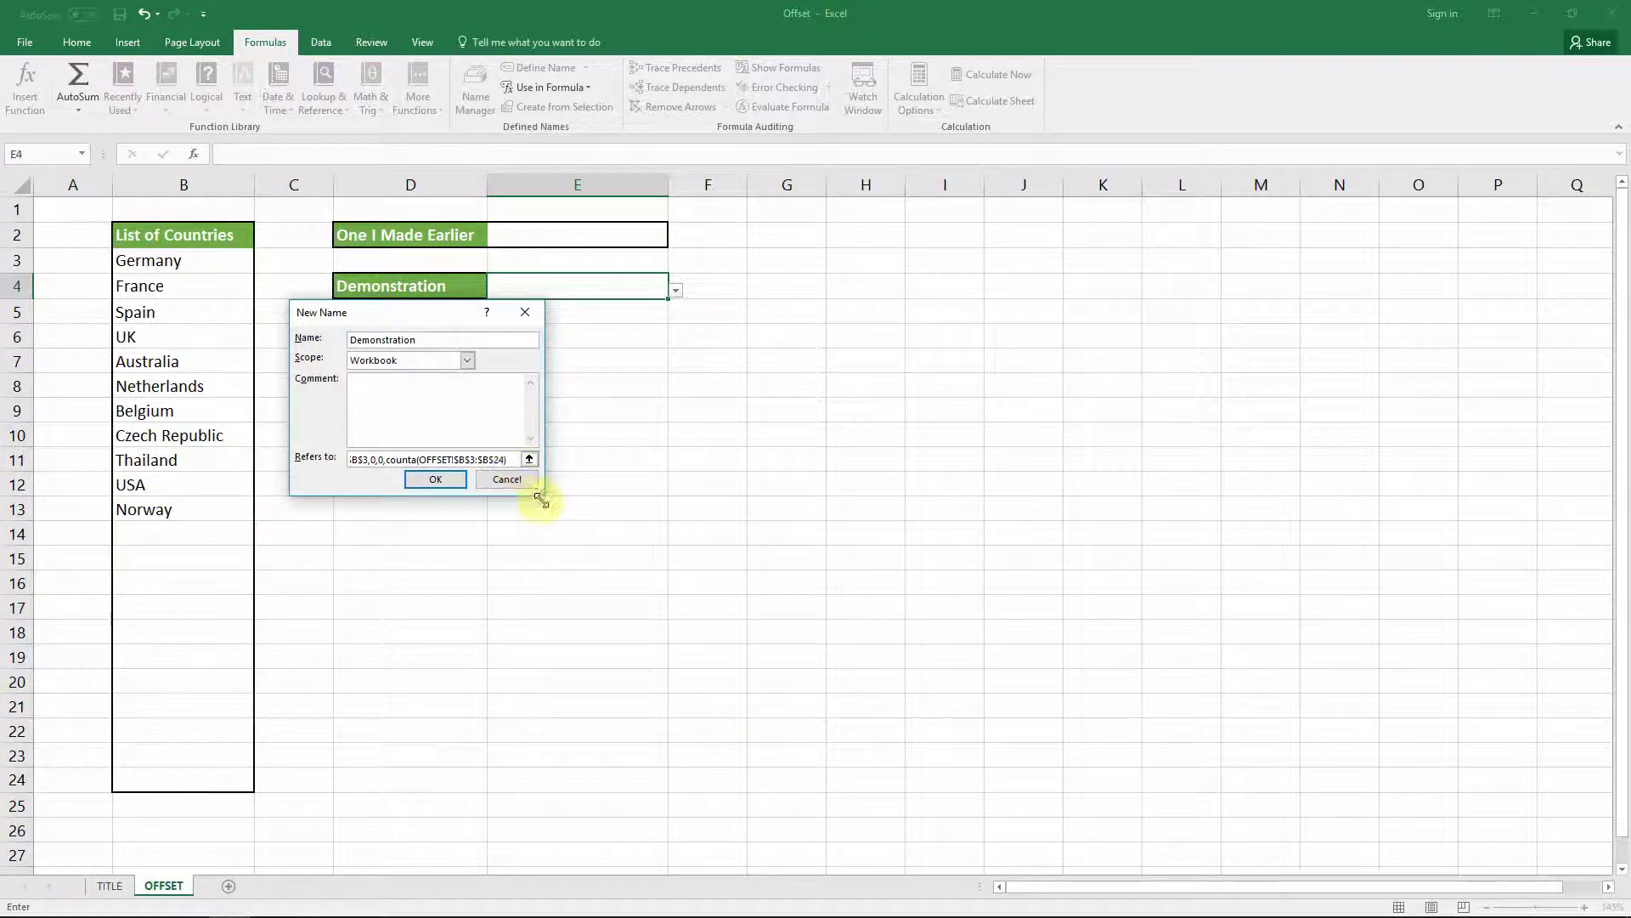
left_click_drag(547, 496, 675, 506)
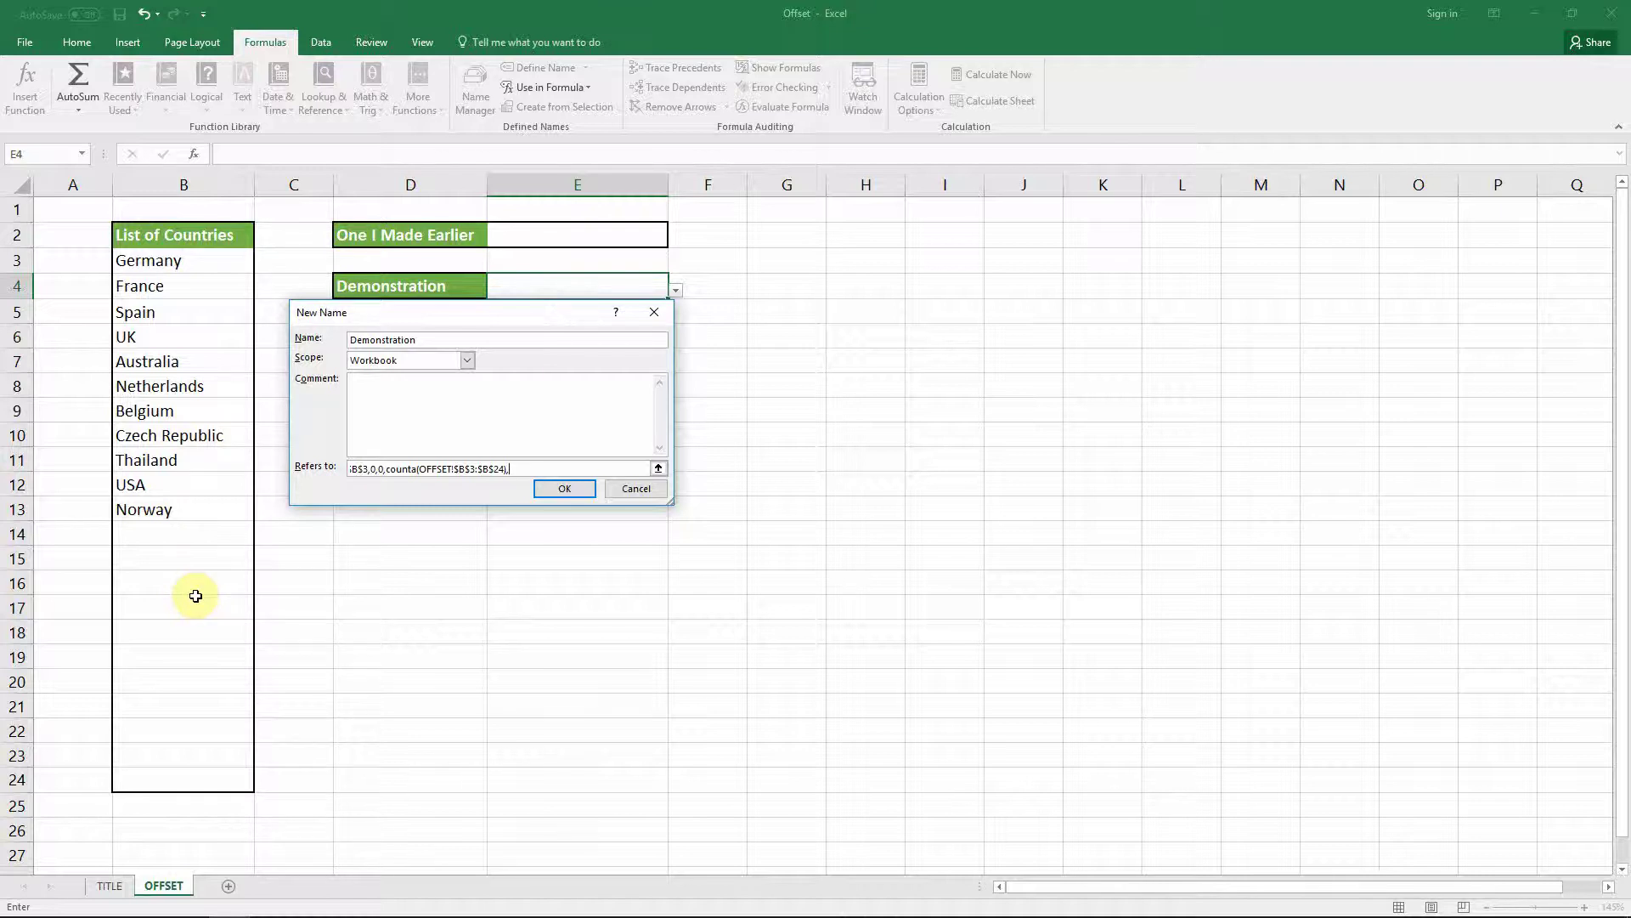
Step: Set the OFFSET width to 1, save the Demonstration name and close the Name Manager
type("1")
left_click(557, 488)
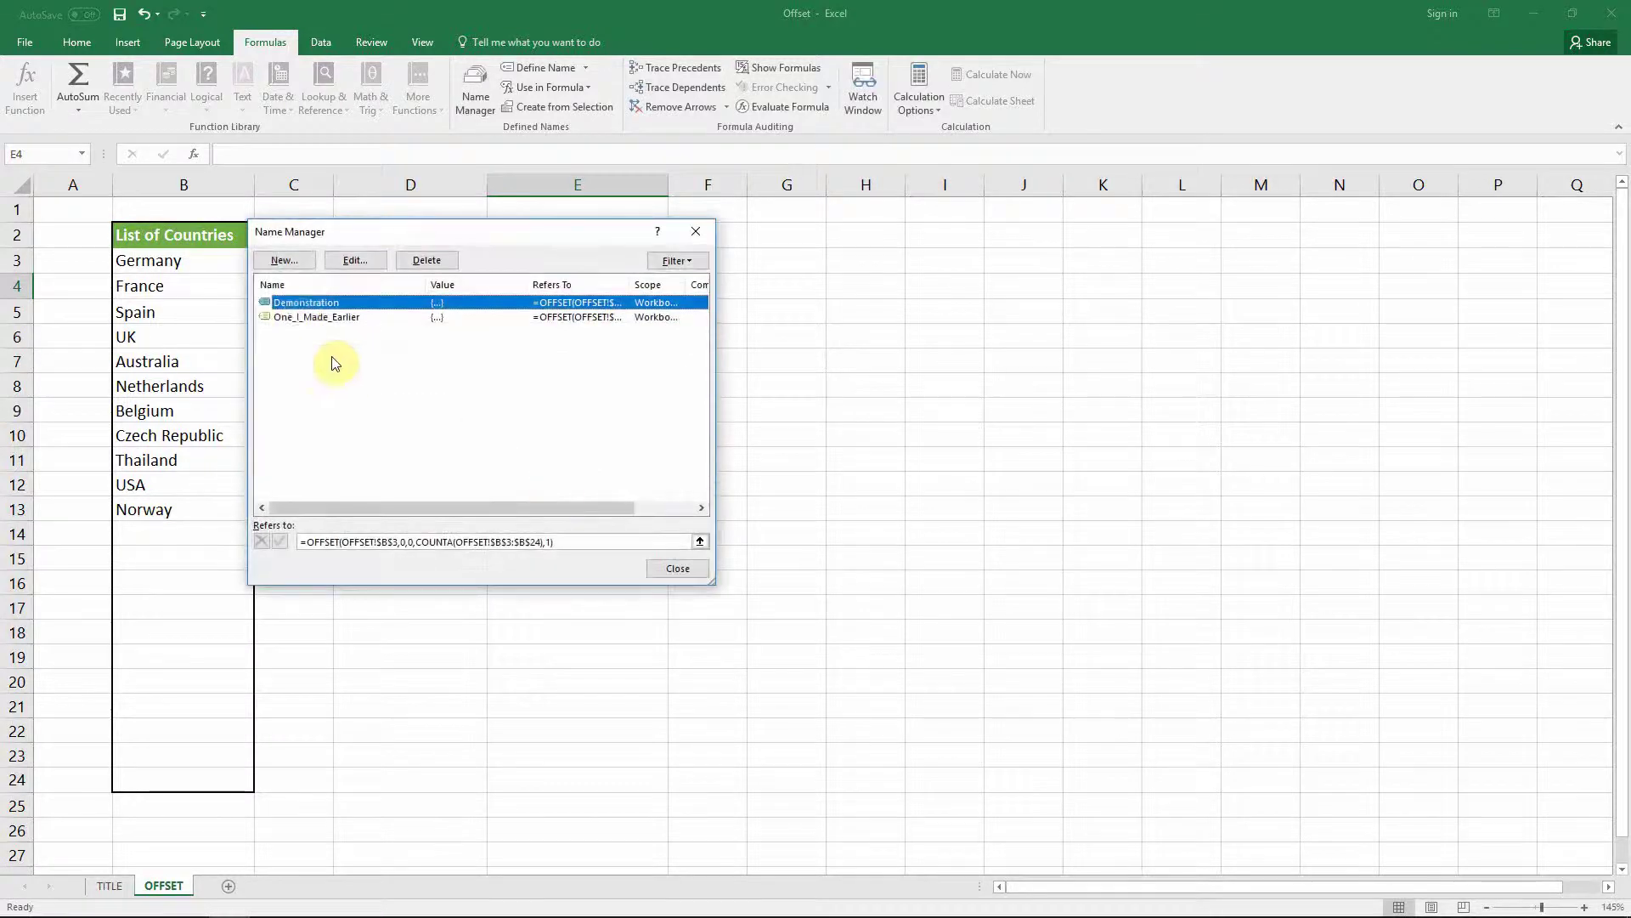
left_click_drag(406, 234, 433, 335)
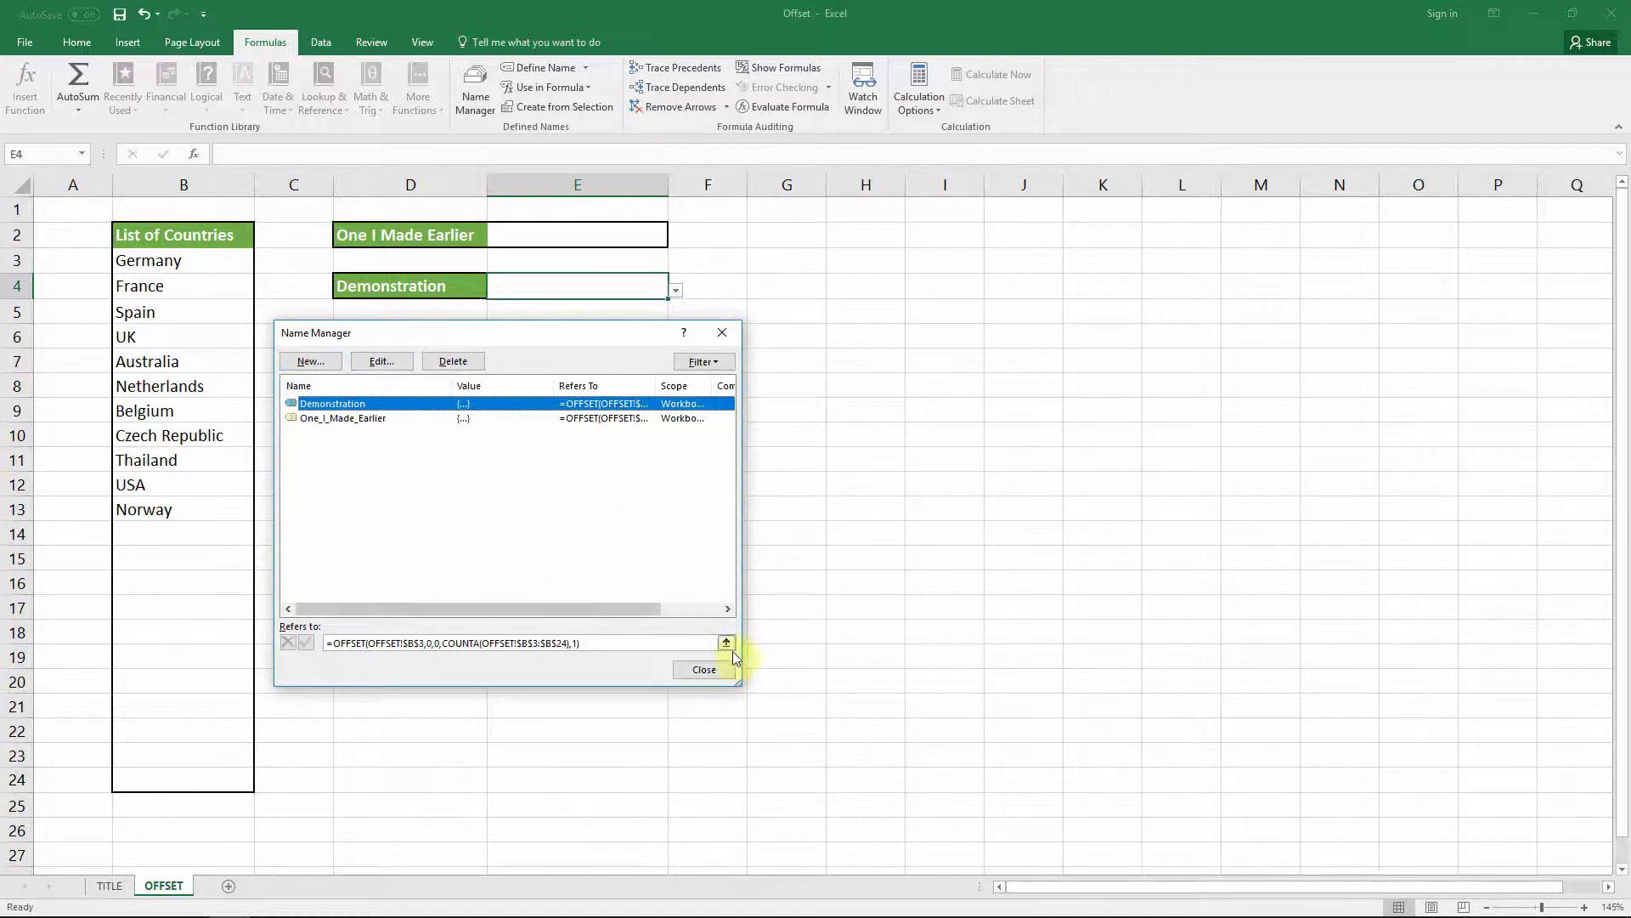
left_click(705, 669)
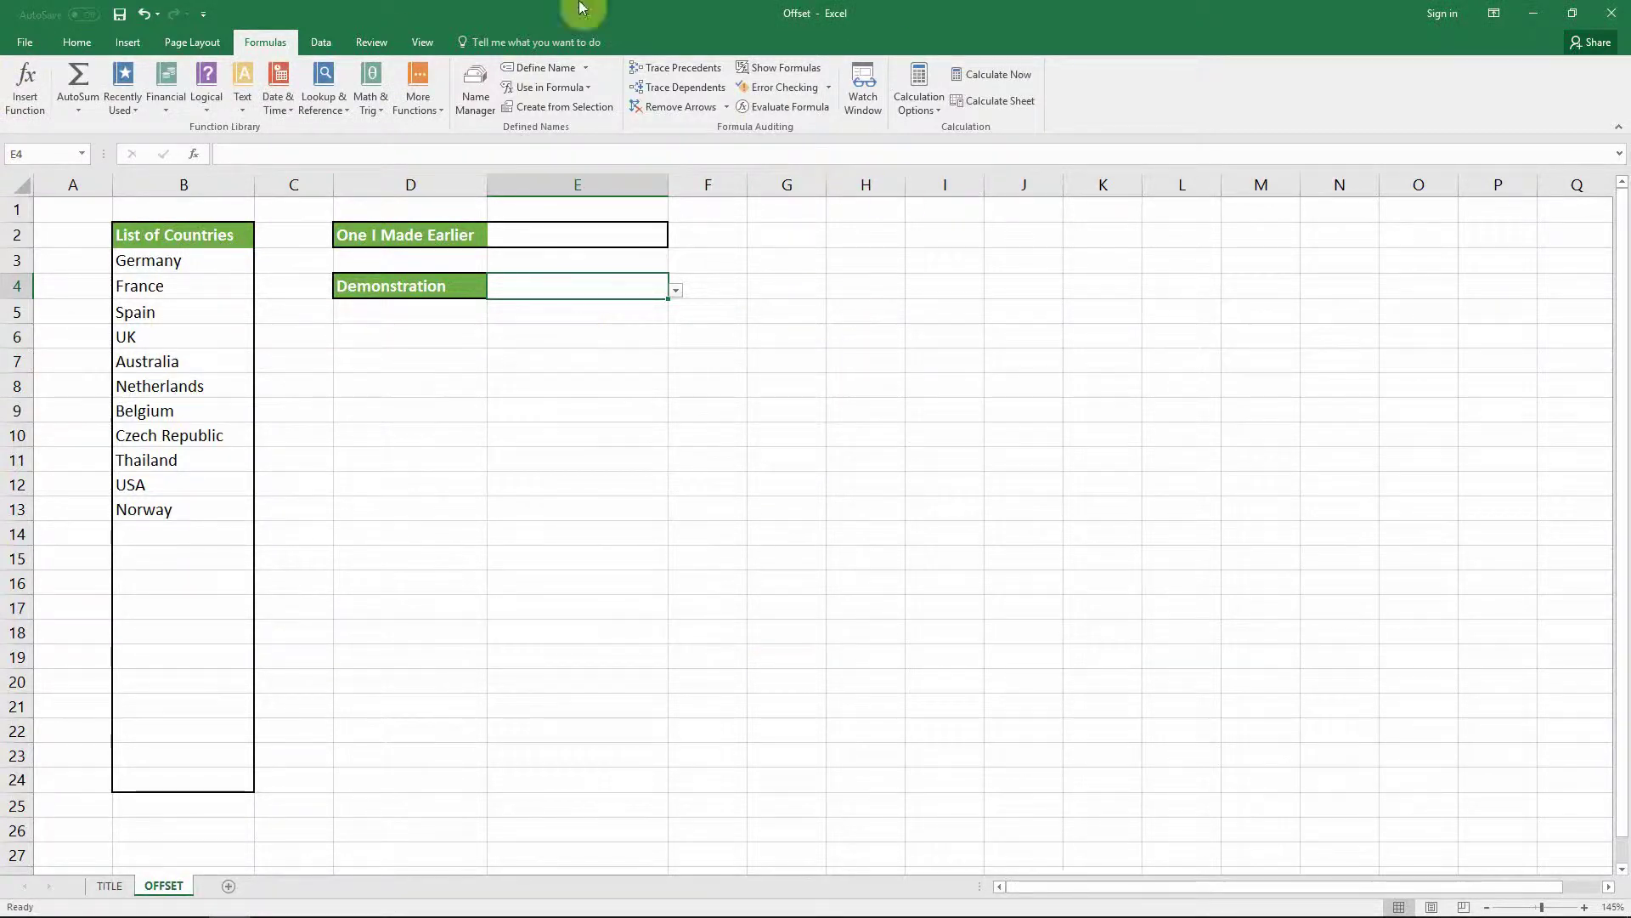
Step: Apply data validation to cell E4 that allows a List with =Demonstration as its source
left_click(315, 44)
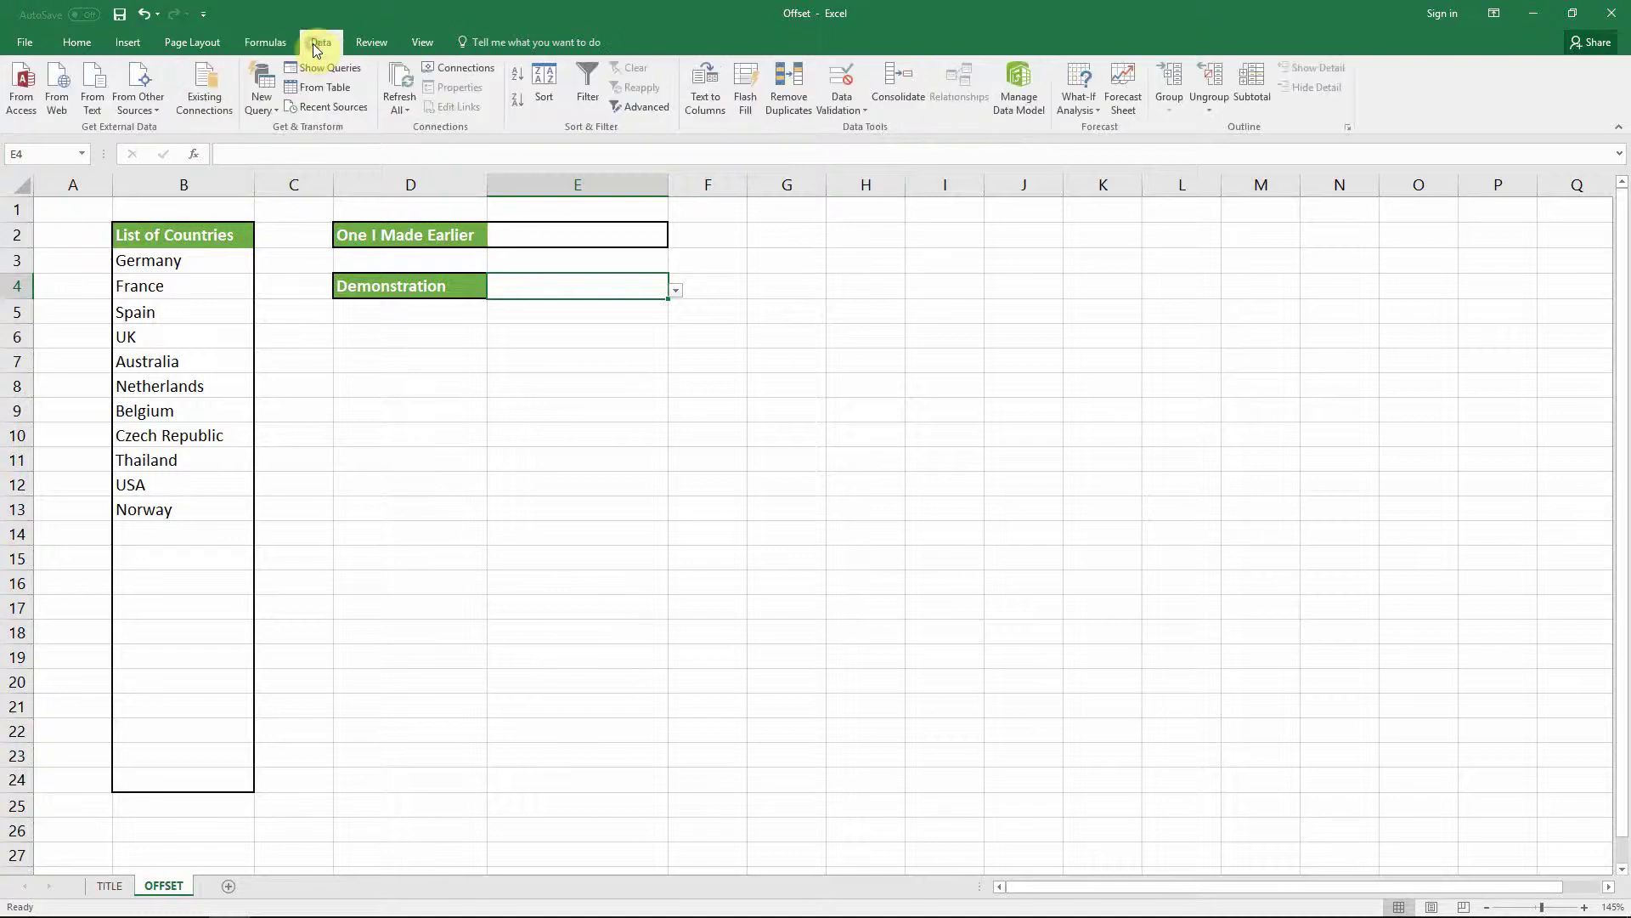
left_click(841, 75)
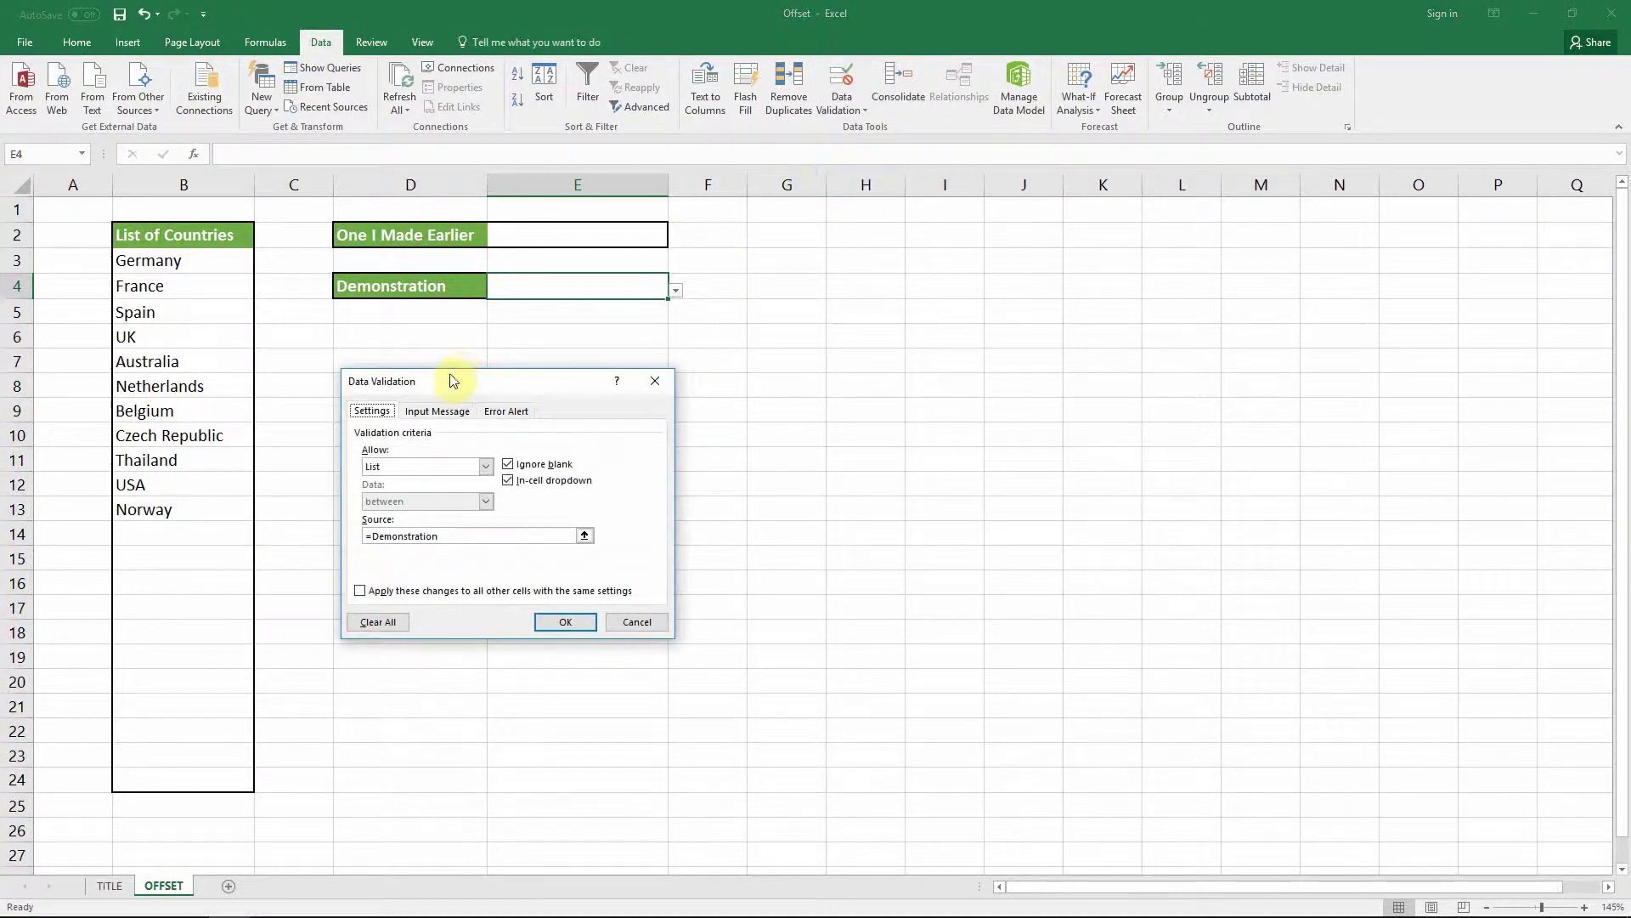
left_click_drag(480, 380, 427, 331)
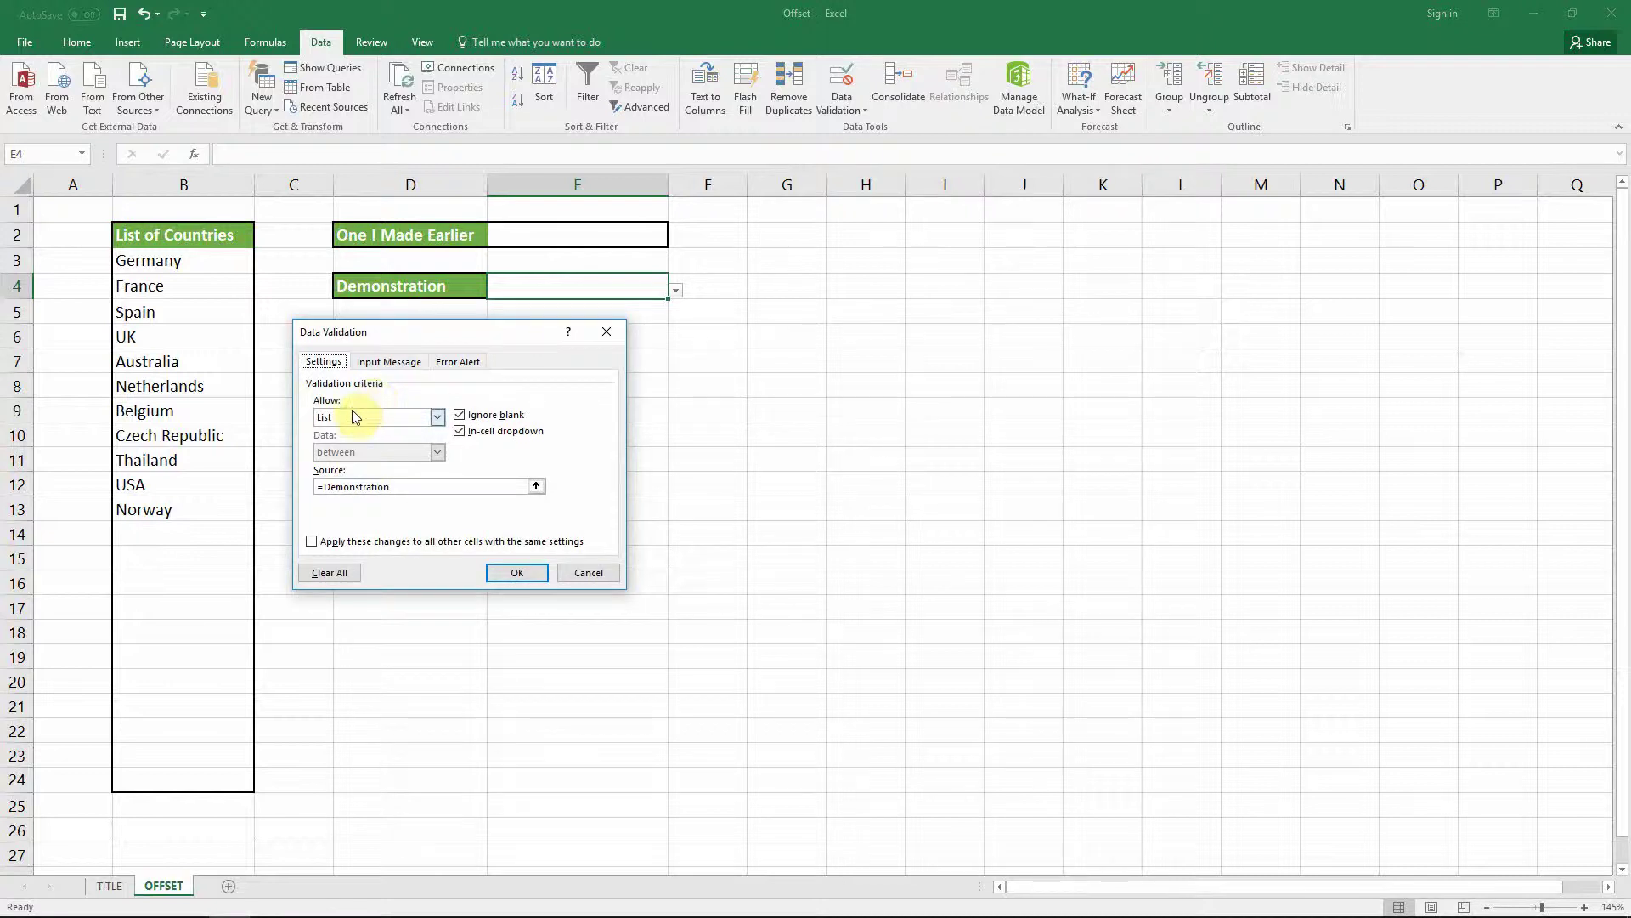
left_click(357, 417)
left_click(358, 465)
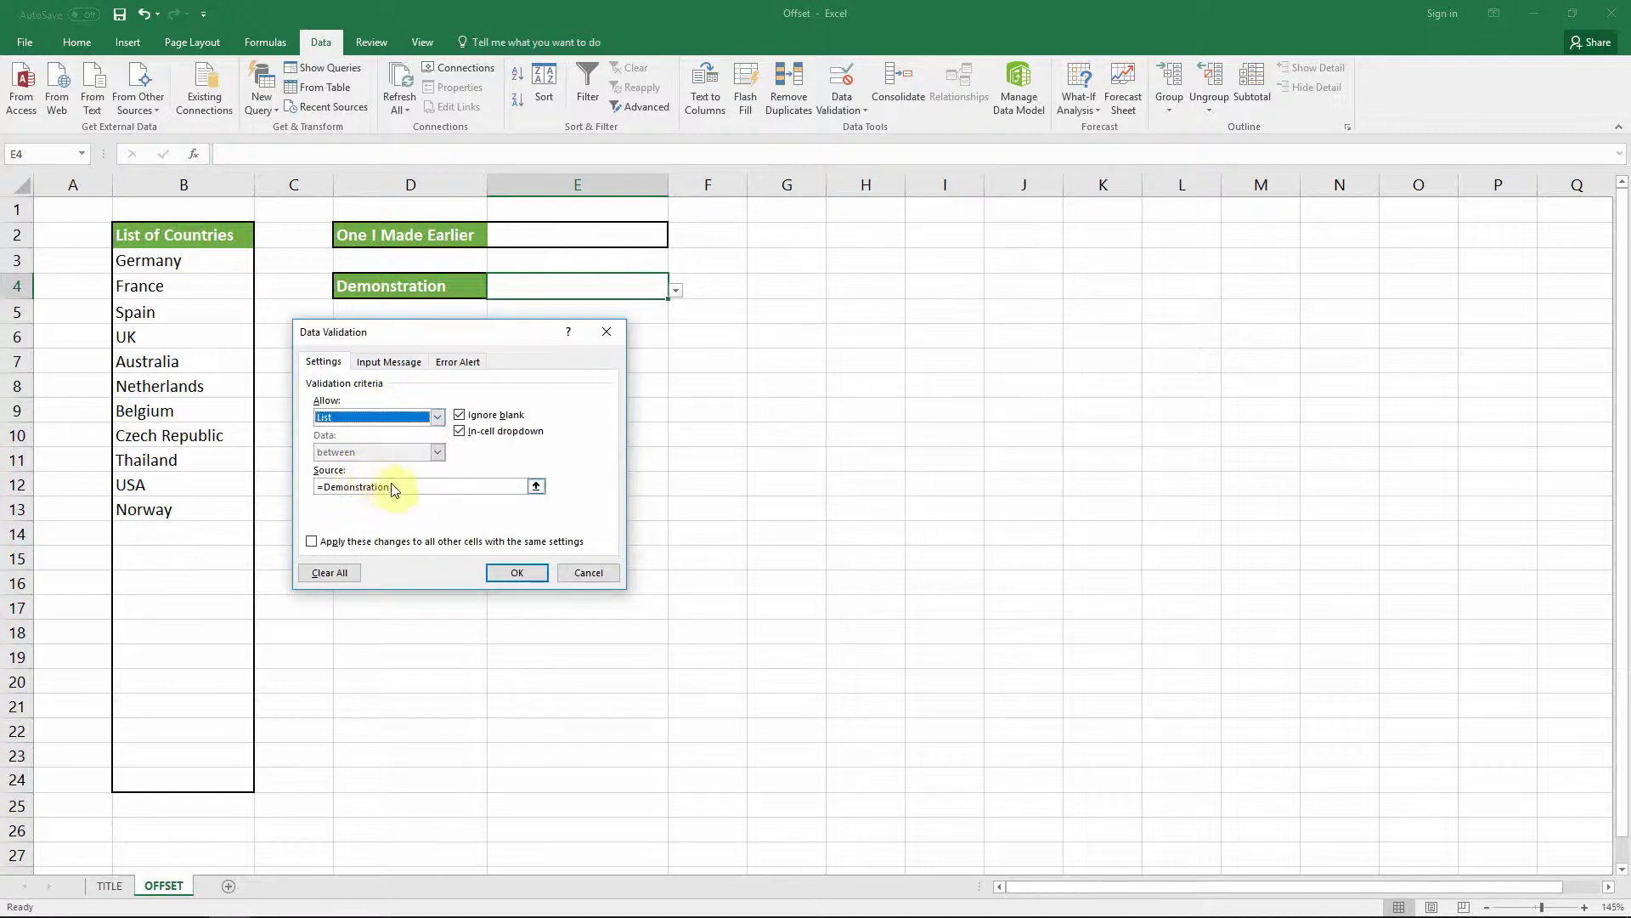
left_click(422, 486)
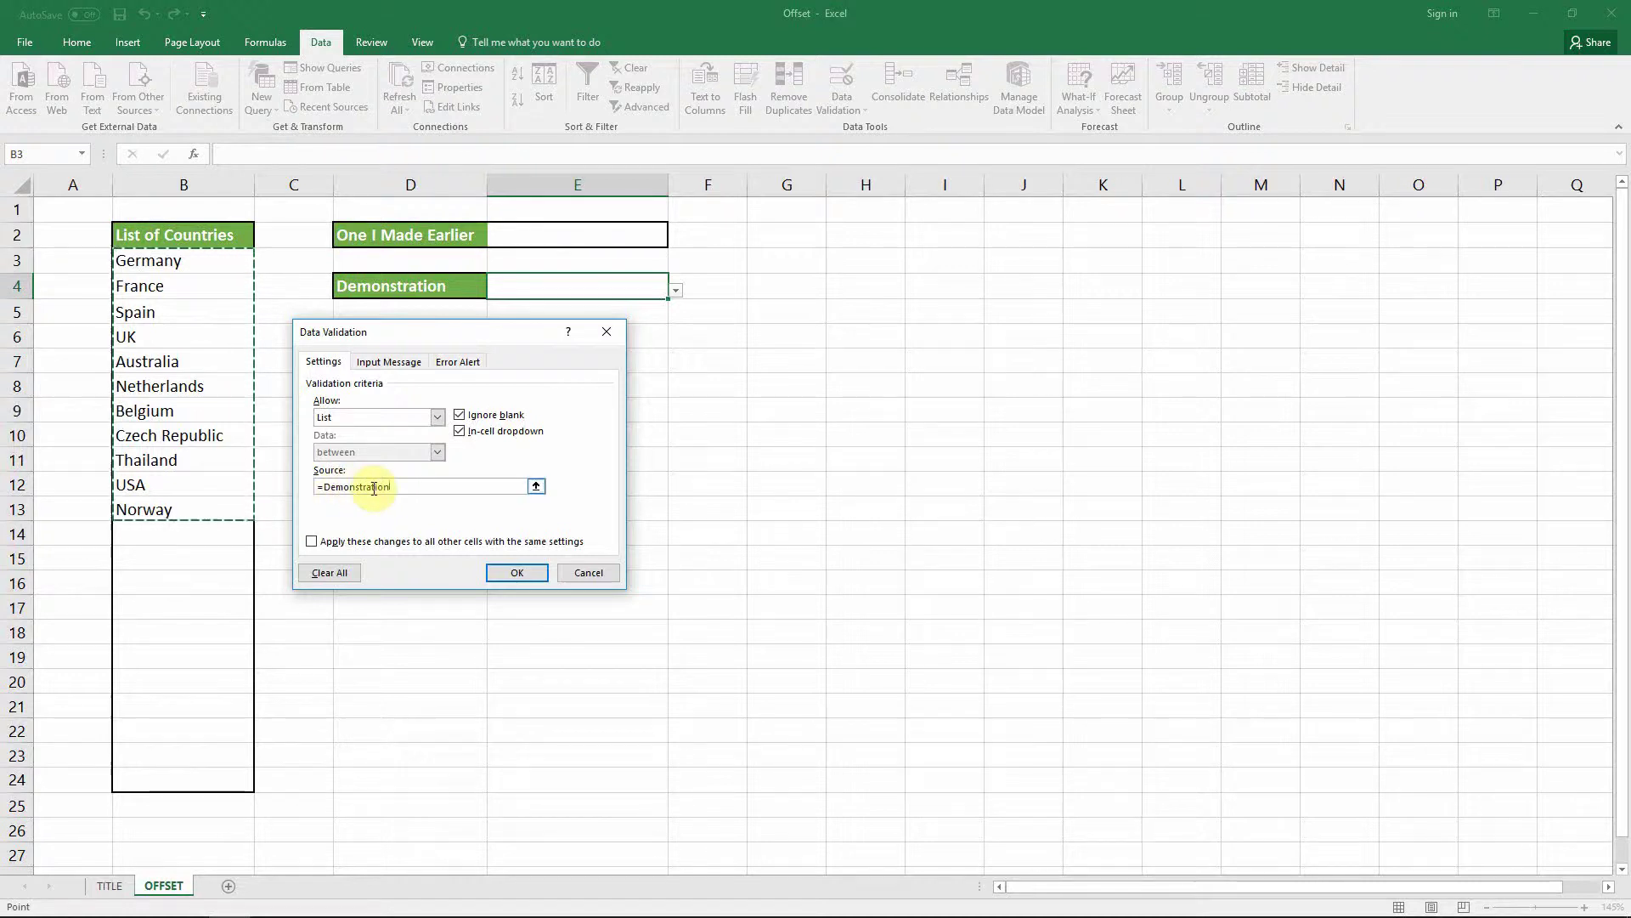
left_click(411, 489)
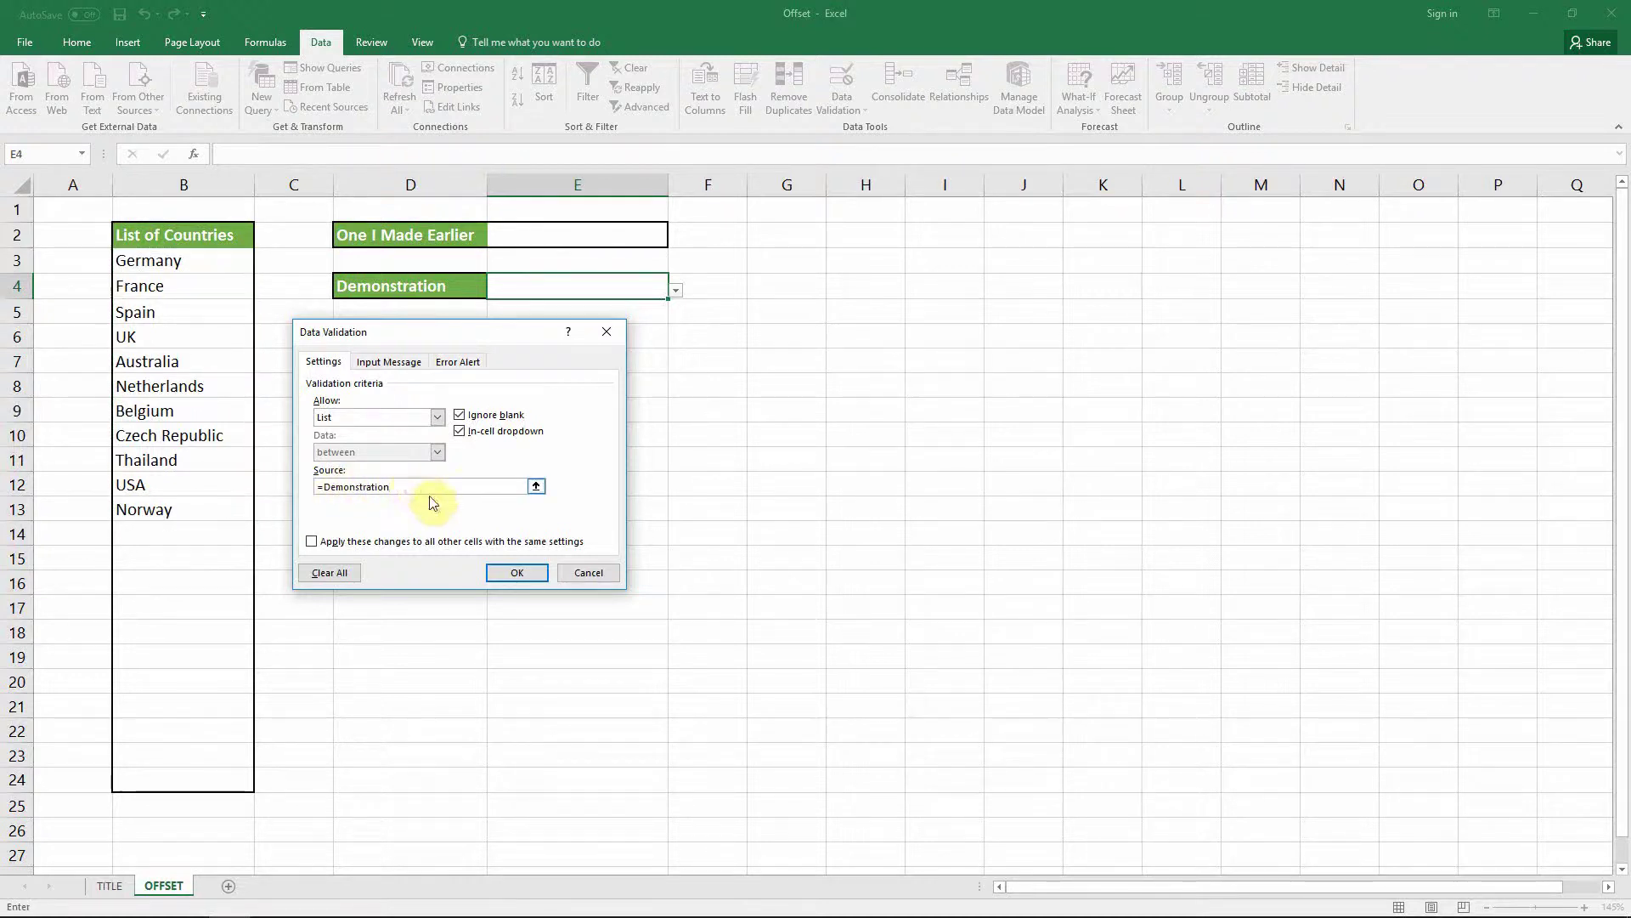
left_click(519, 572)
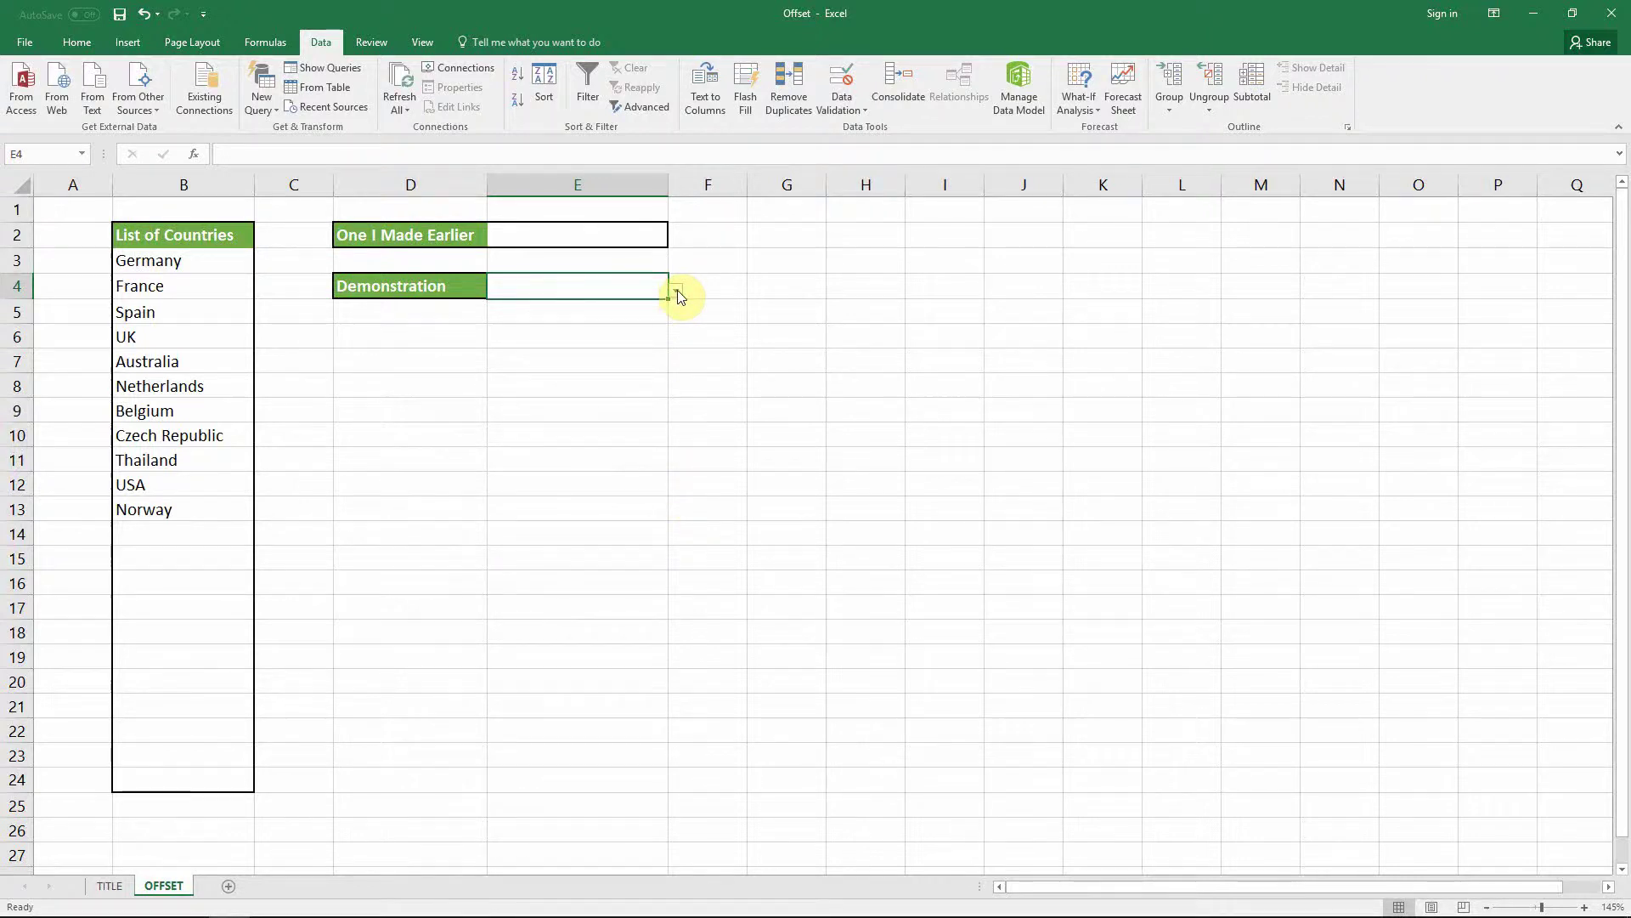
Step: Look through the drop-down choices in the Demonstration cell E4 down to the end of the list
left_click(678, 296)
left_click_drag(670, 327, 677, 407)
left_click(821, 500)
Step: Add Sweden to the list of countries in cell B14
left_click(180, 533)
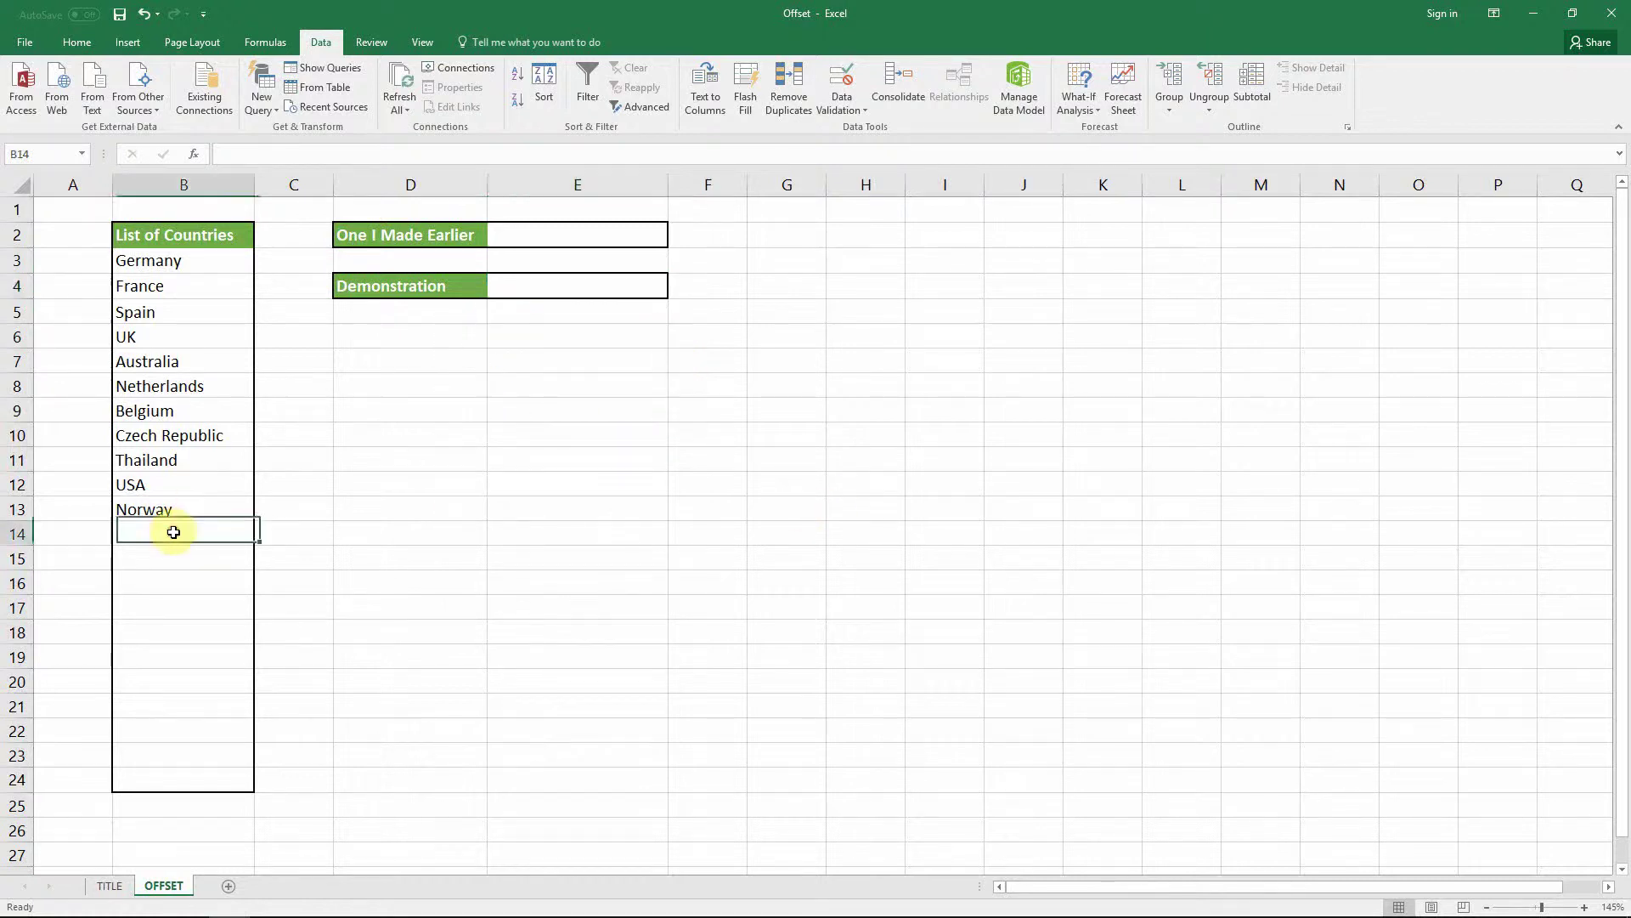
type("Sweden")
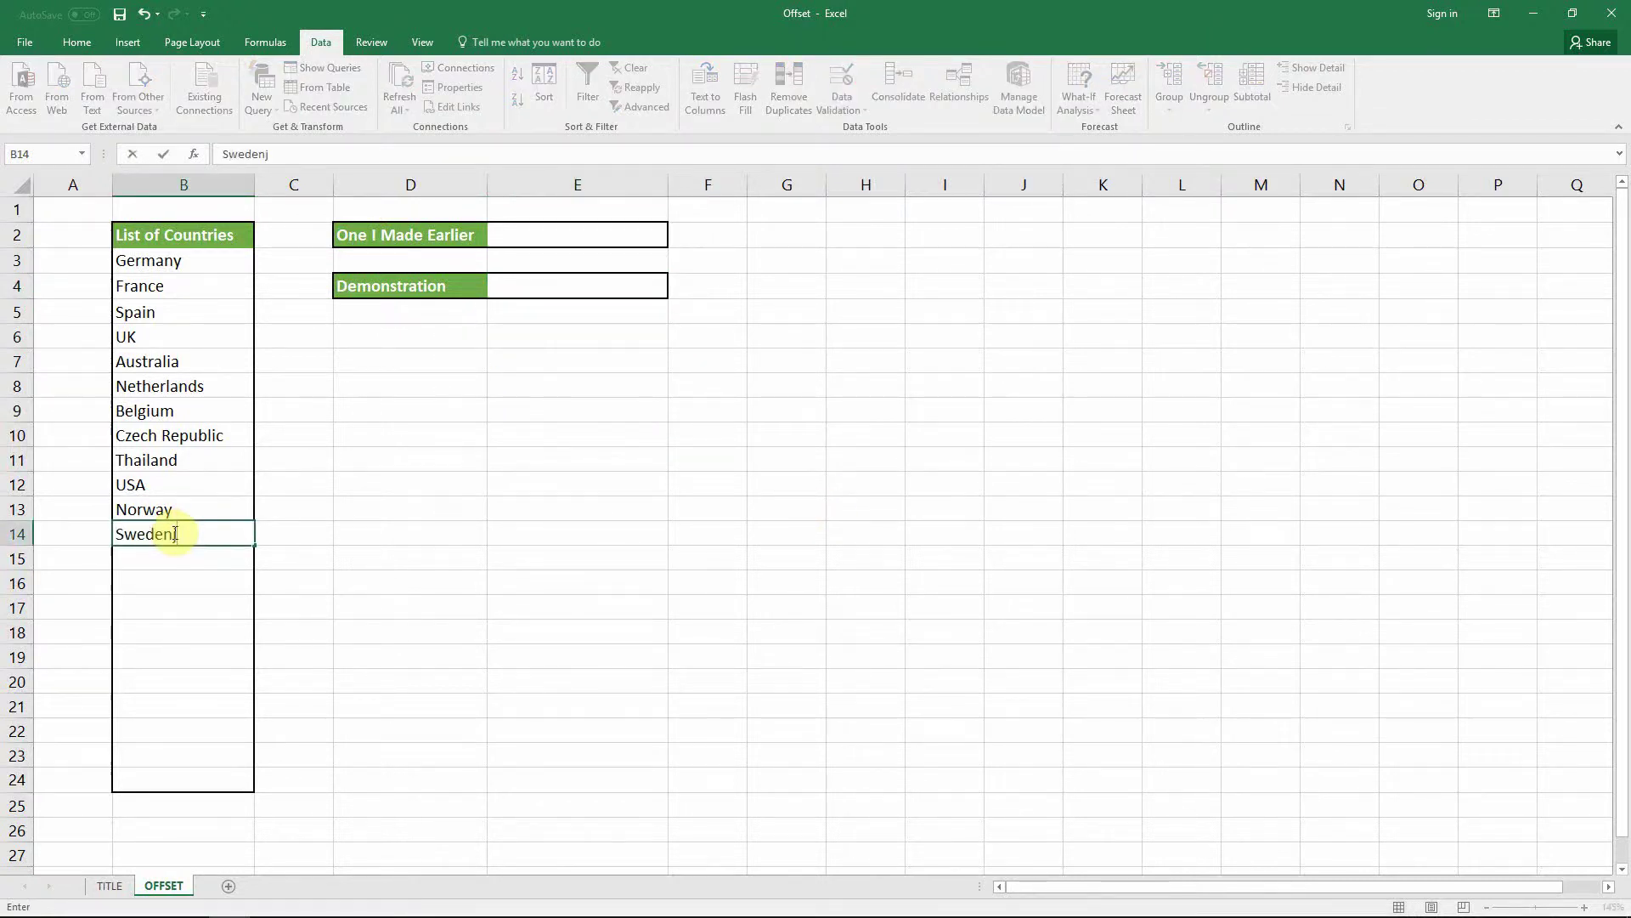
key("Return")
Step: Check the end of the drop-down list in cell E4 for the newly added Sweden entry
left_click(595, 286)
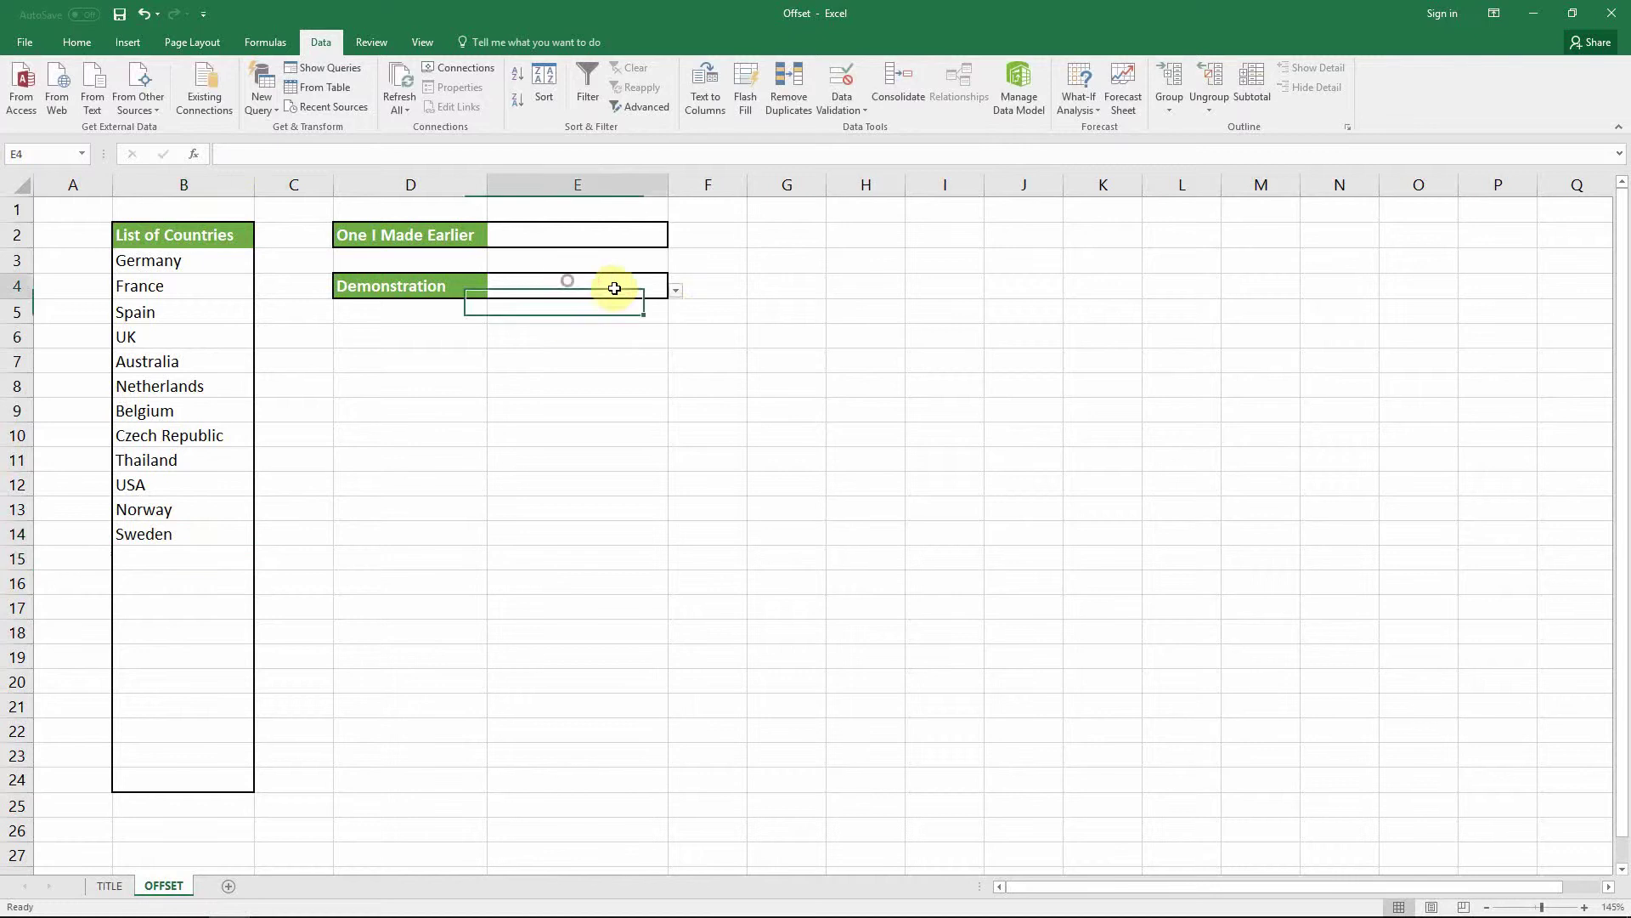
left_click(674, 289)
left_click_drag(669, 340, 675, 429)
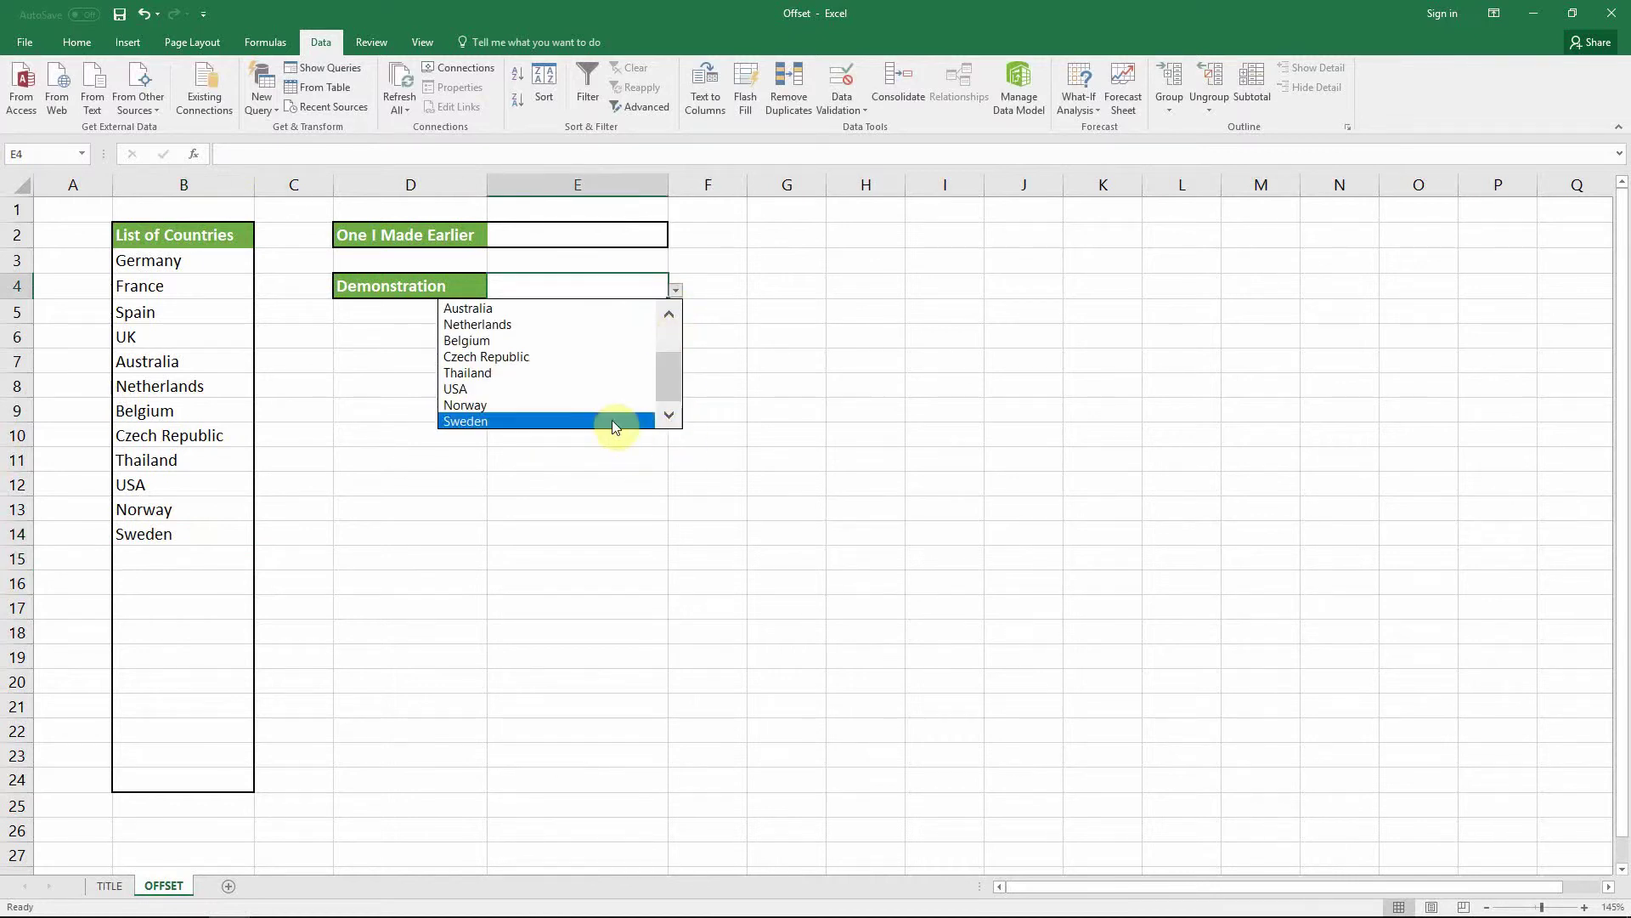